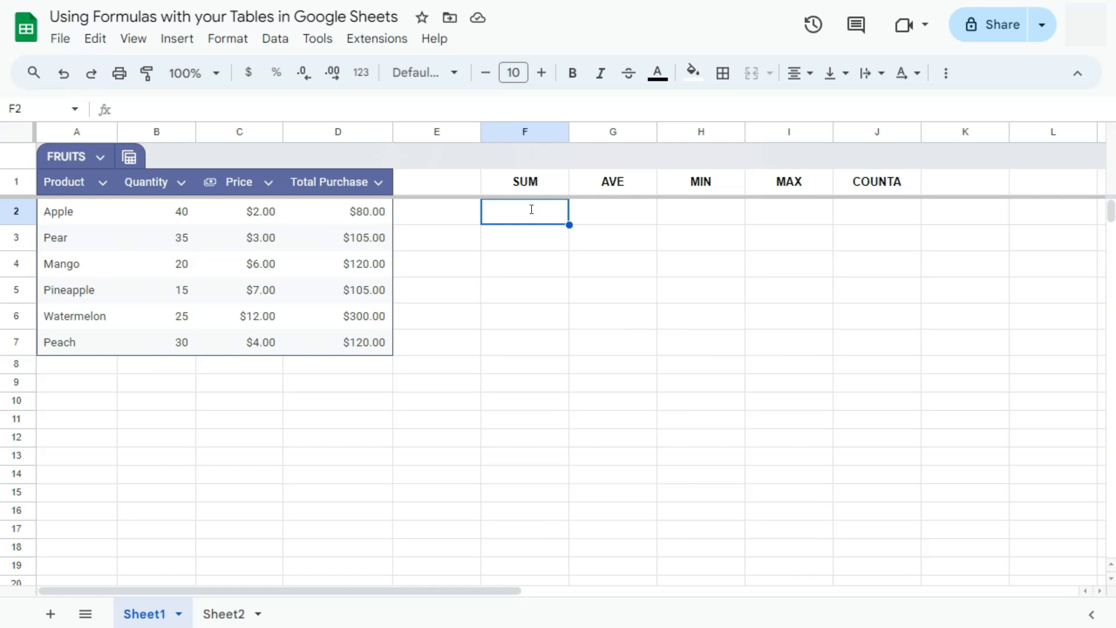
Enter a SUM formula in cell F2 that references the Total Purchase column of the FRUITS table
{"action": "type", "text": "="}
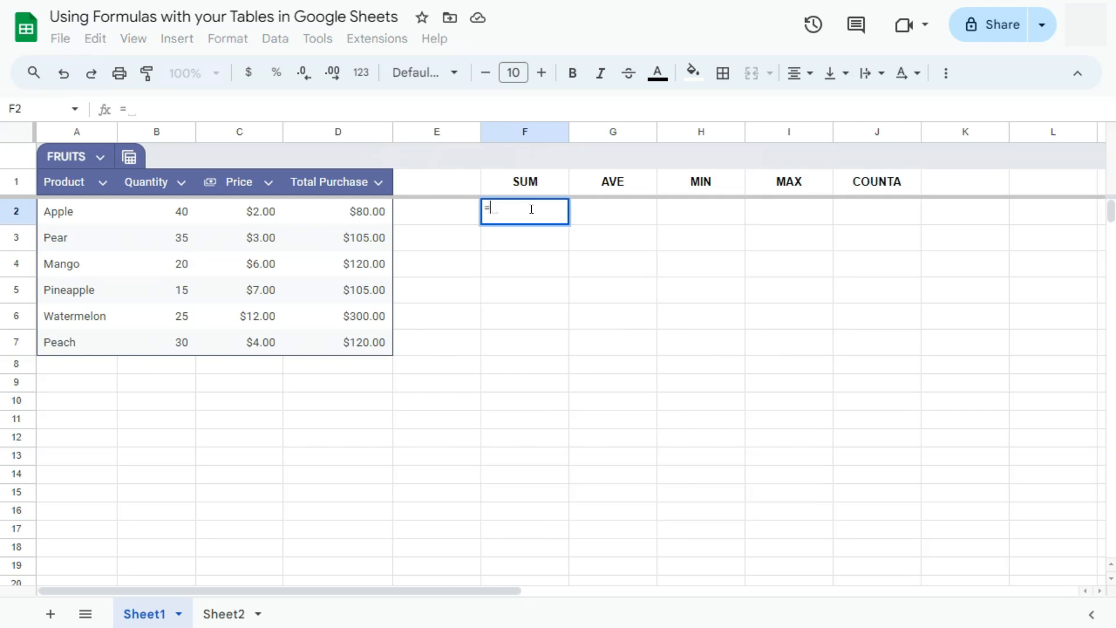
{"action": "type", "text": "SUM"}
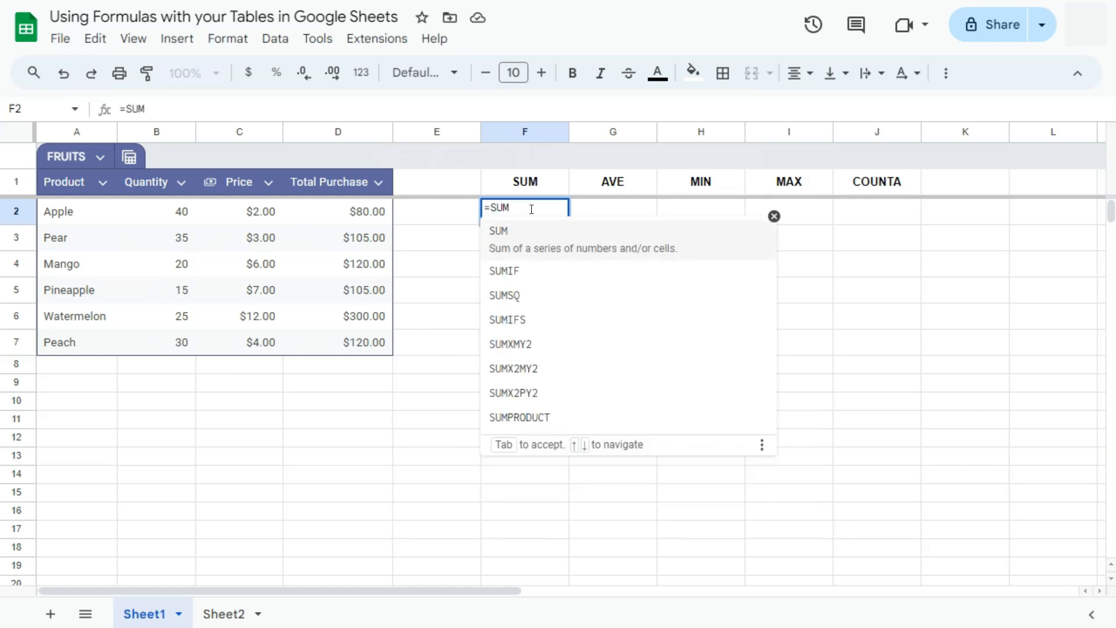
{"action": "left_click", "coordinate": [522, 236]}
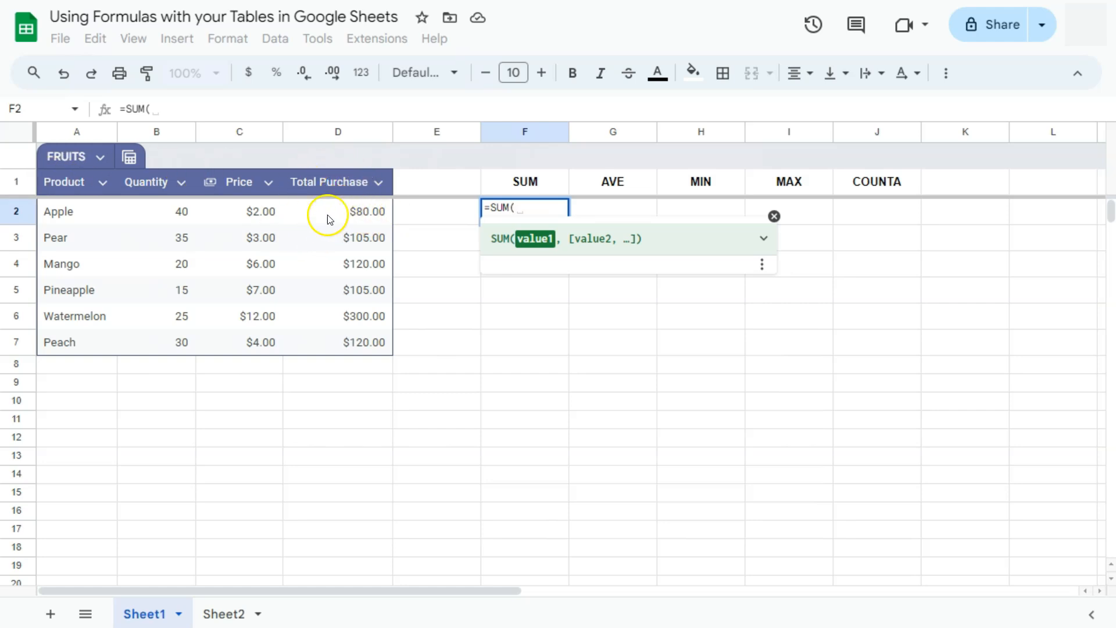
{"action": "left_click_drag", "start_coordinate": [331, 211], "coordinate": [332, 311]}
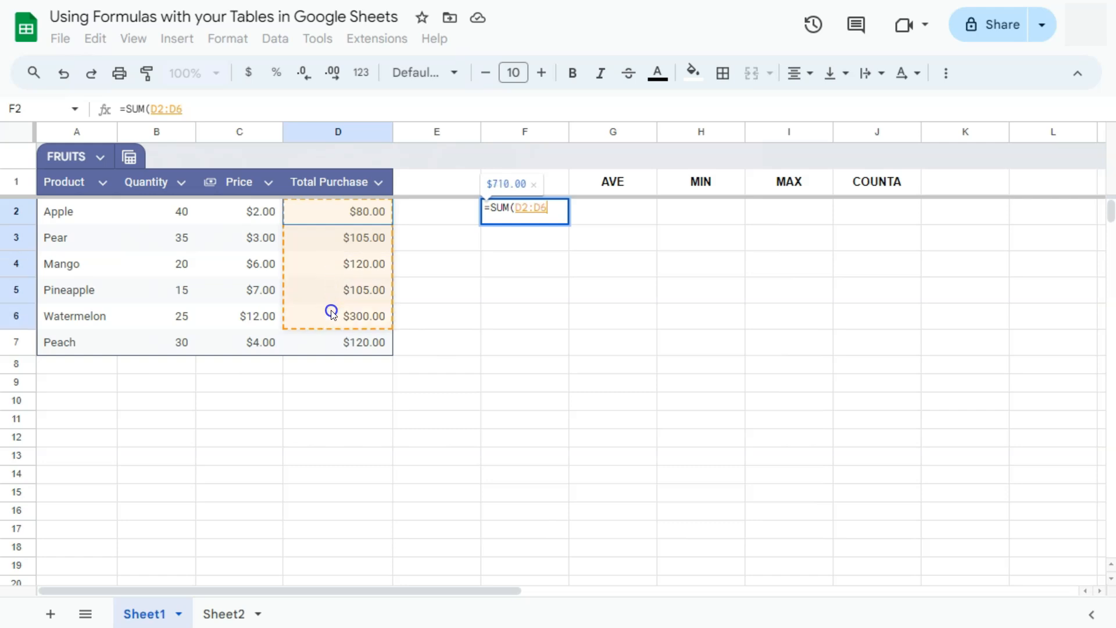
{"action": "left_click_drag", "start_coordinate": [331, 312], "coordinate": [329, 338]}
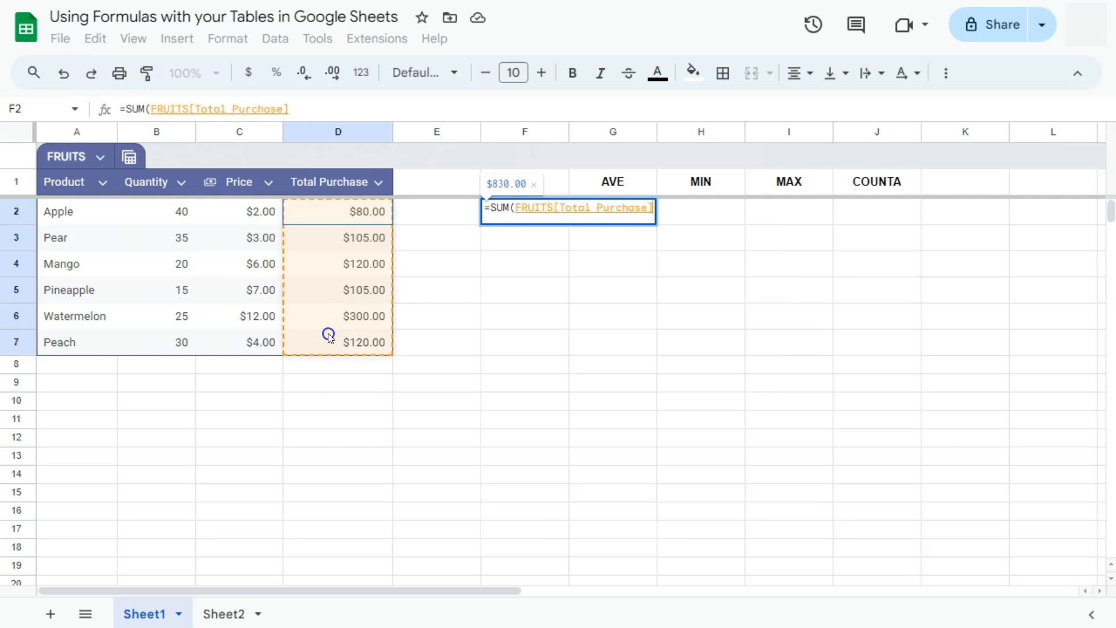
{"action": "left_click_drag", "start_coordinate": [329, 338], "coordinate": [329, 337]}
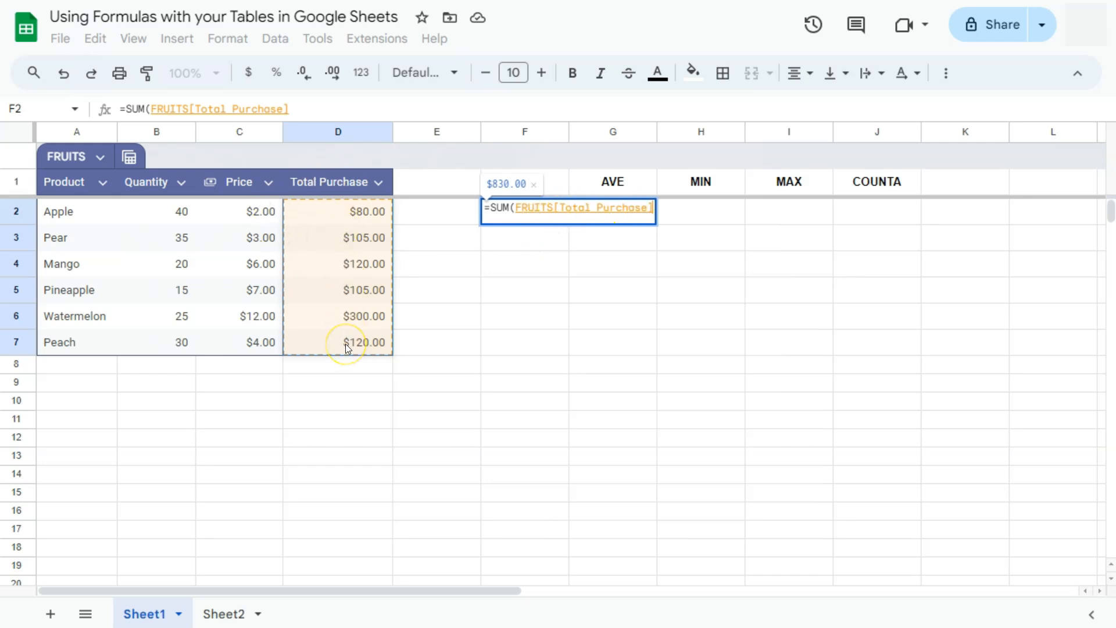
{"action": "key", "text": "Return"}
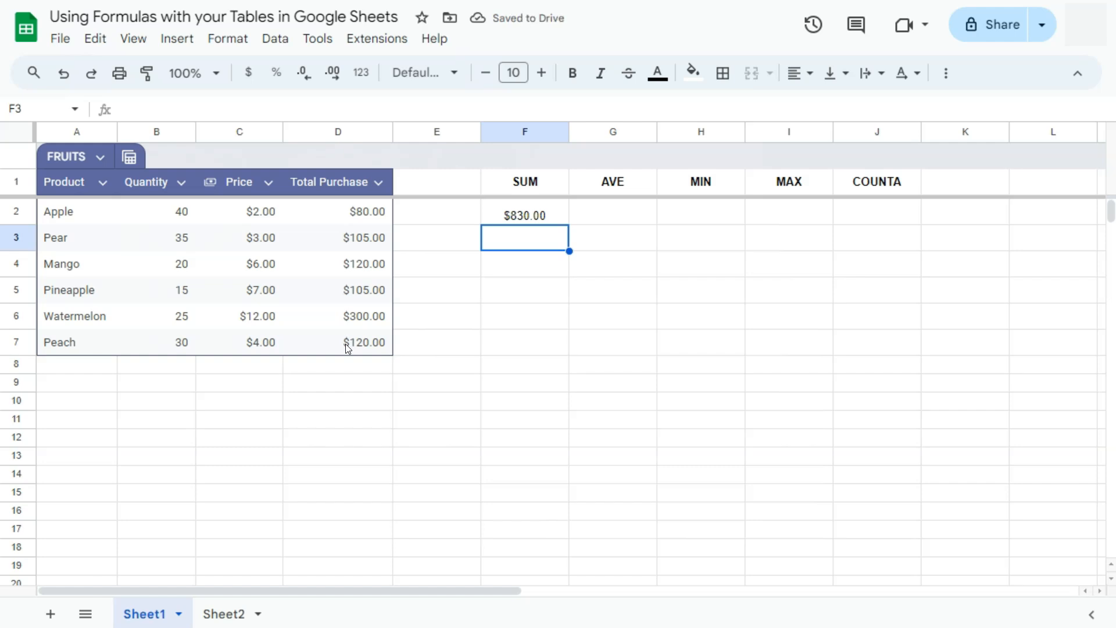
{"action": "left_click", "coordinate": [349, 346]}
Enter an AVERAGE formula in cell G2 using the table reference FRUITS[Price]
{"action": "left_click", "coordinate": [621, 214]}
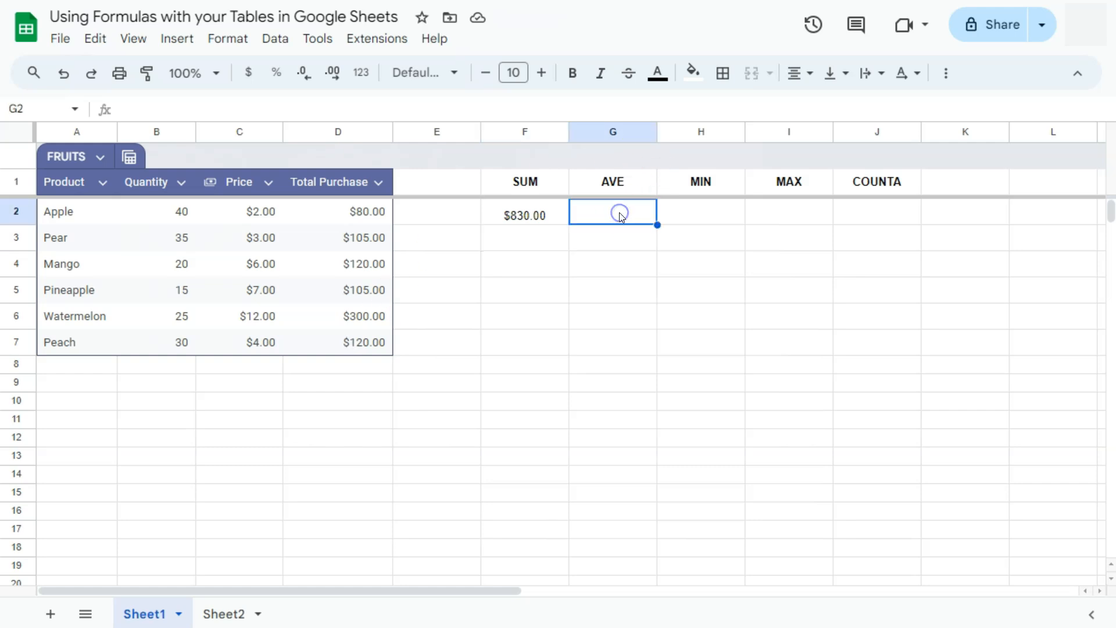
{"action": "type", "text": "=AVE"}
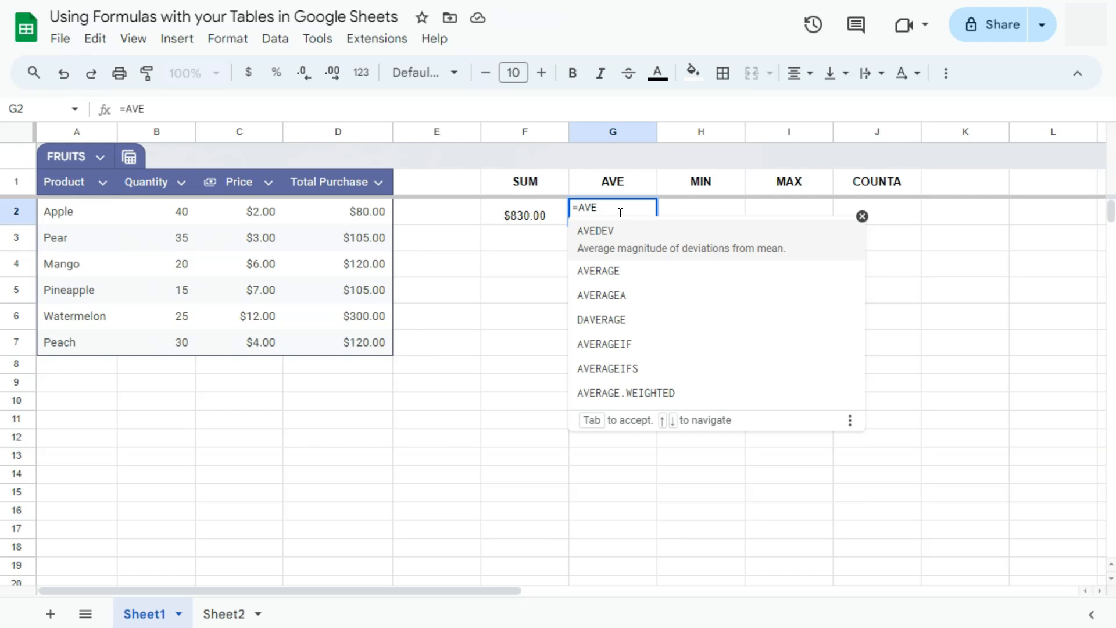
{"action": "left_click", "coordinate": [593, 275]}
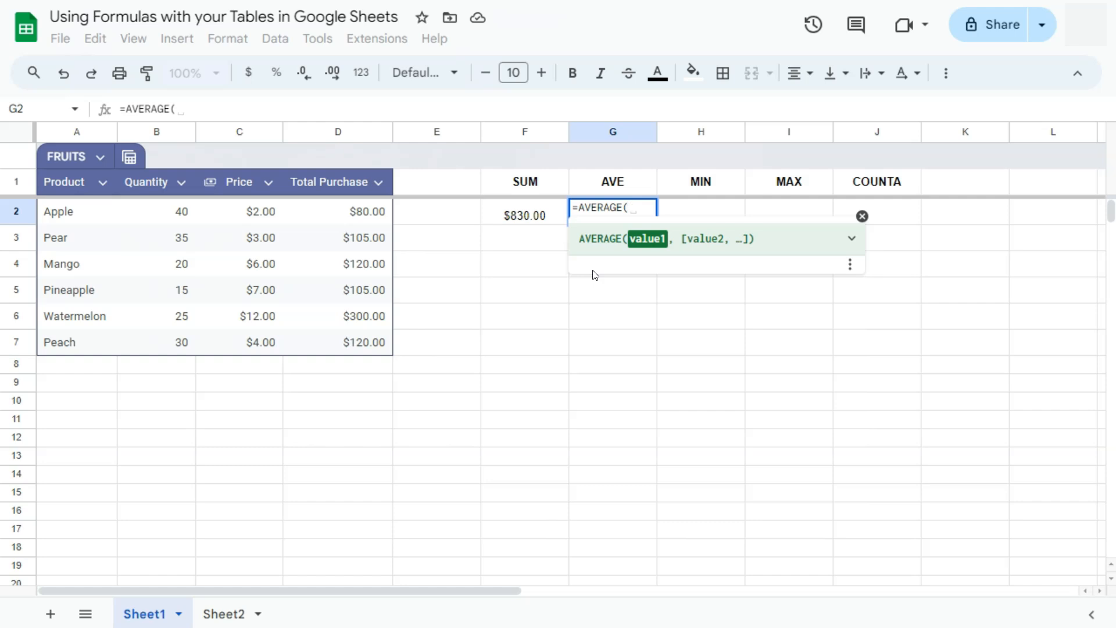
{"action": "type", "text": "FRUITS"}
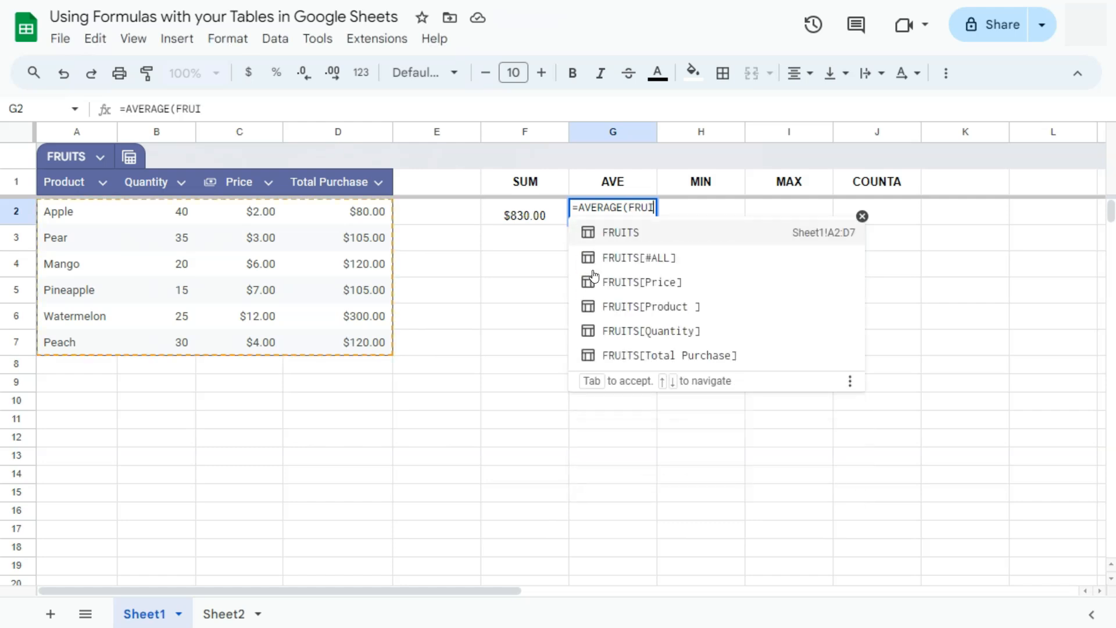
{"action": "key", "text": "Tab"}
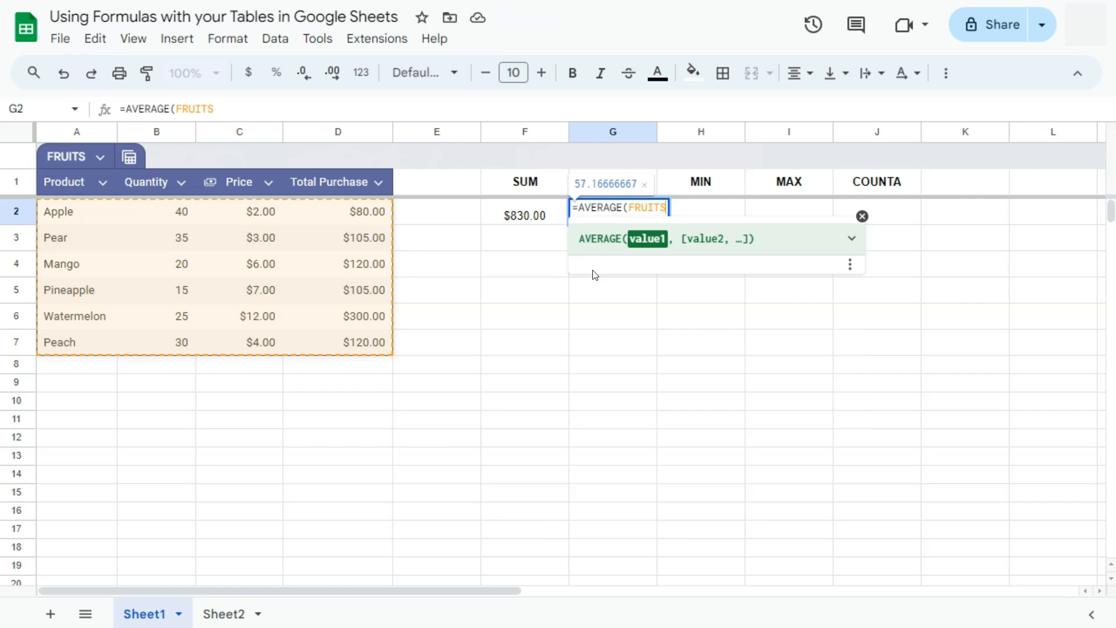
{"action": "key", "text": "BackSpace"}
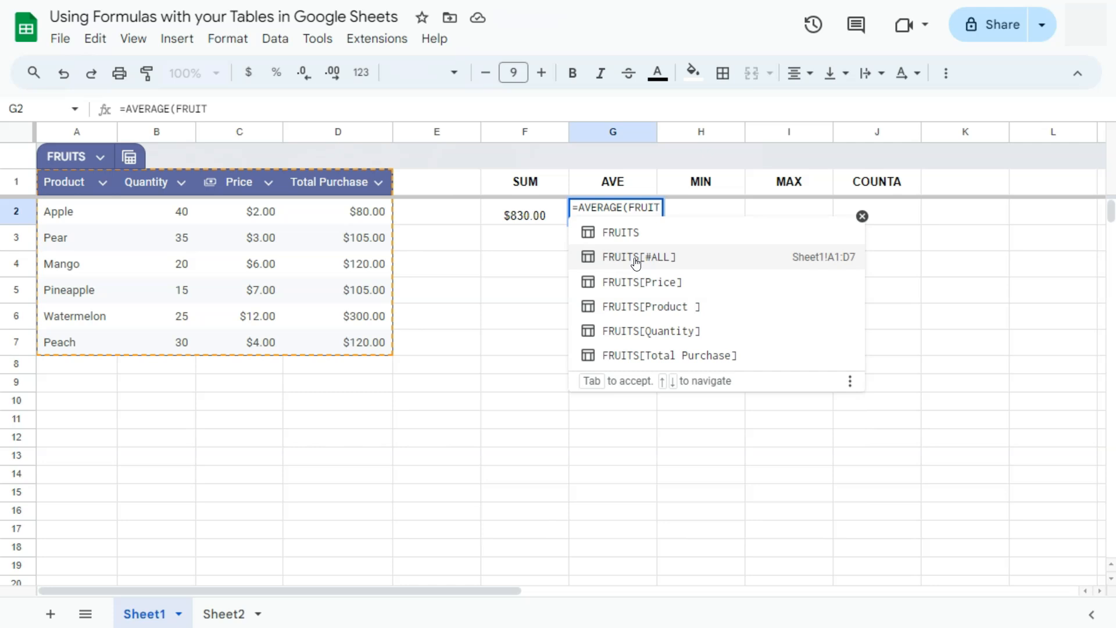
{"action": "left_click", "coordinate": [637, 283]}
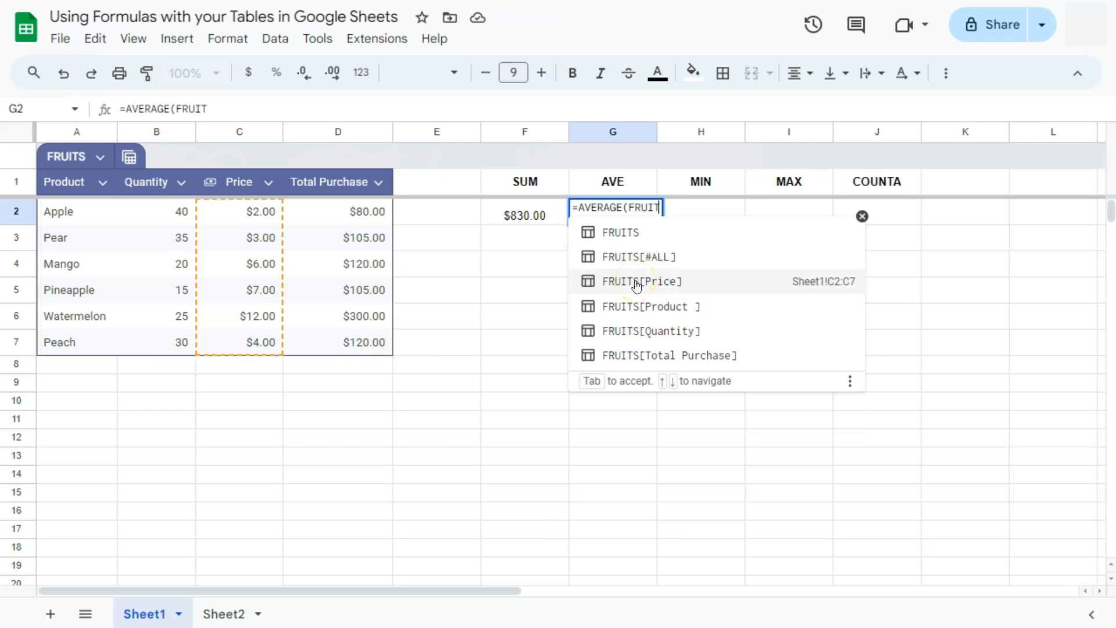
{"action": "left_click", "coordinate": [635, 313]}
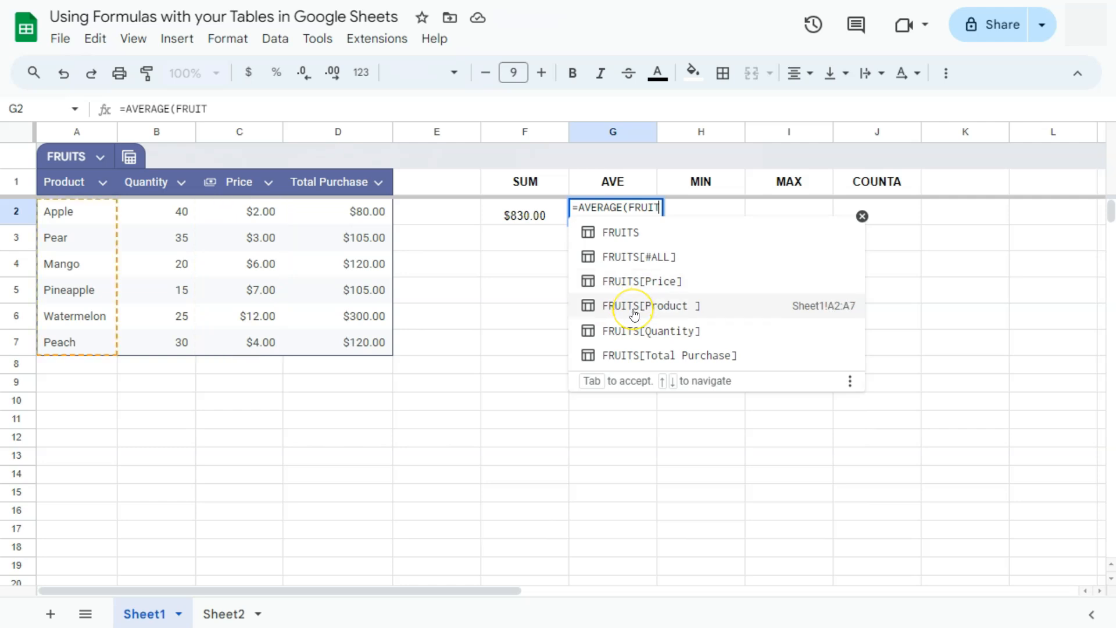
{"action": "left_click", "coordinate": [633, 333]}
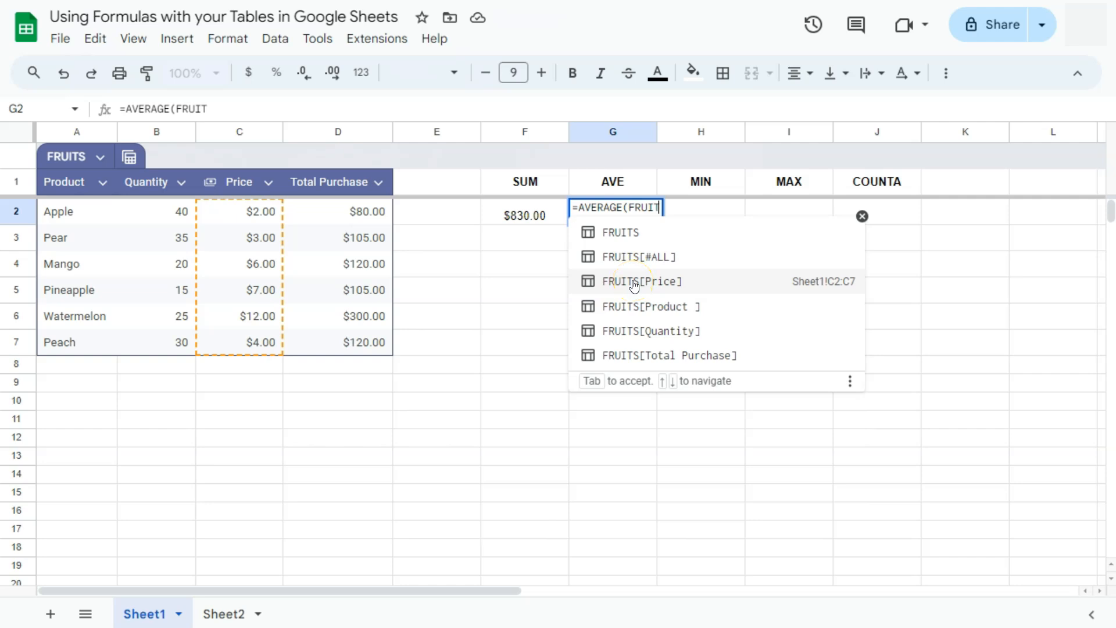
{"action": "left_click", "coordinate": [635, 283]}
{"action": "key", "text": "Return"}
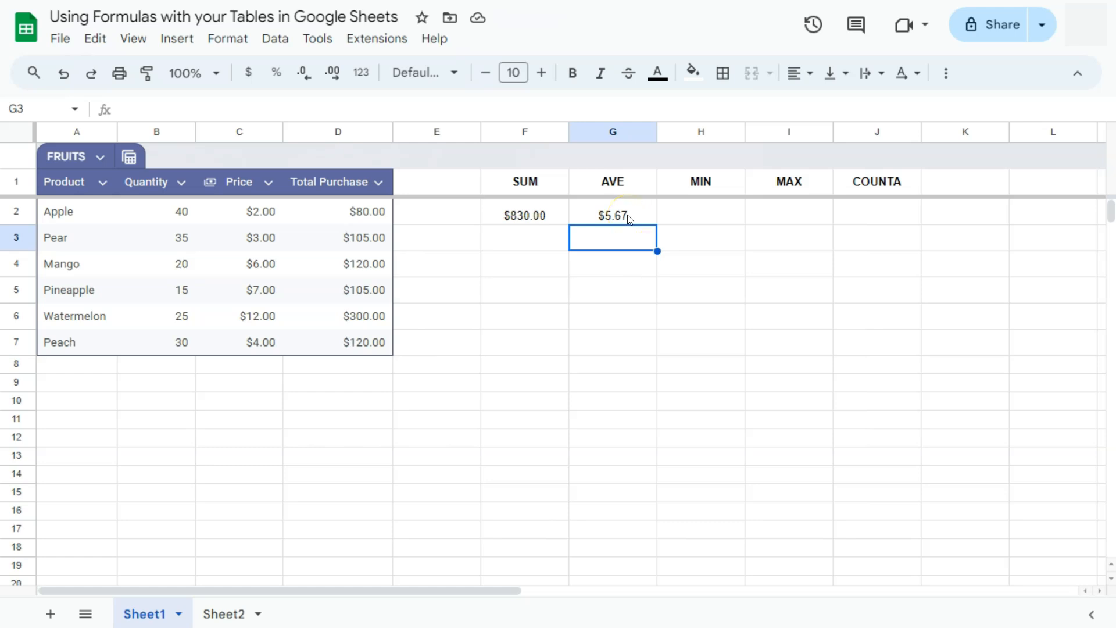
Enter a MIN formula in cell H2 using the table reference FRUITS[Quantity]
{"action": "left_click", "coordinate": [721, 220]}
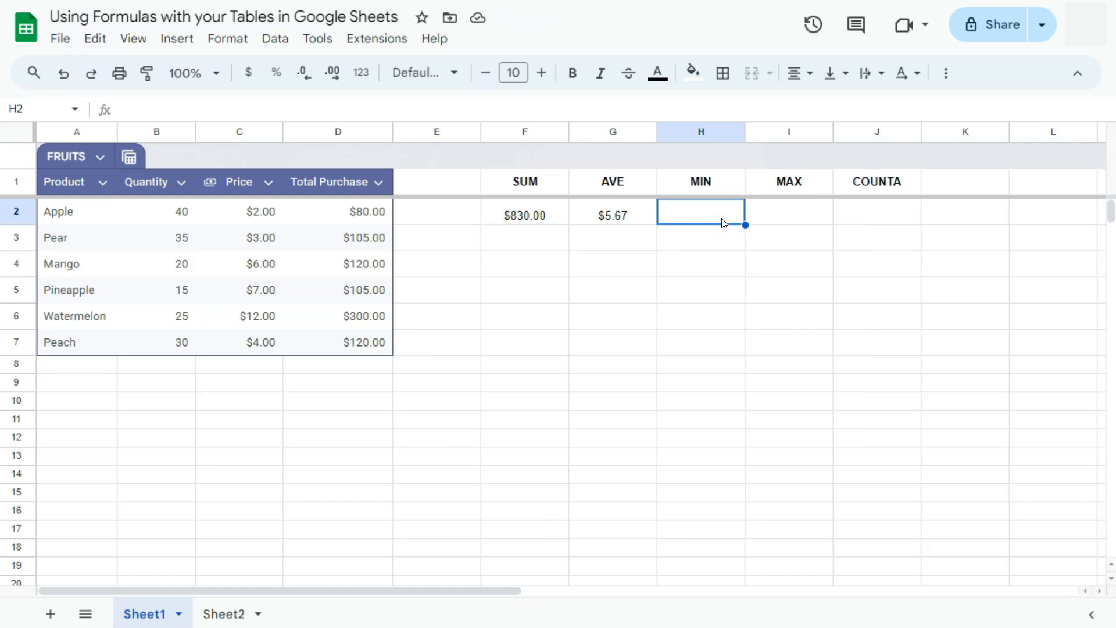
{"action": "type", "text": "=min"}
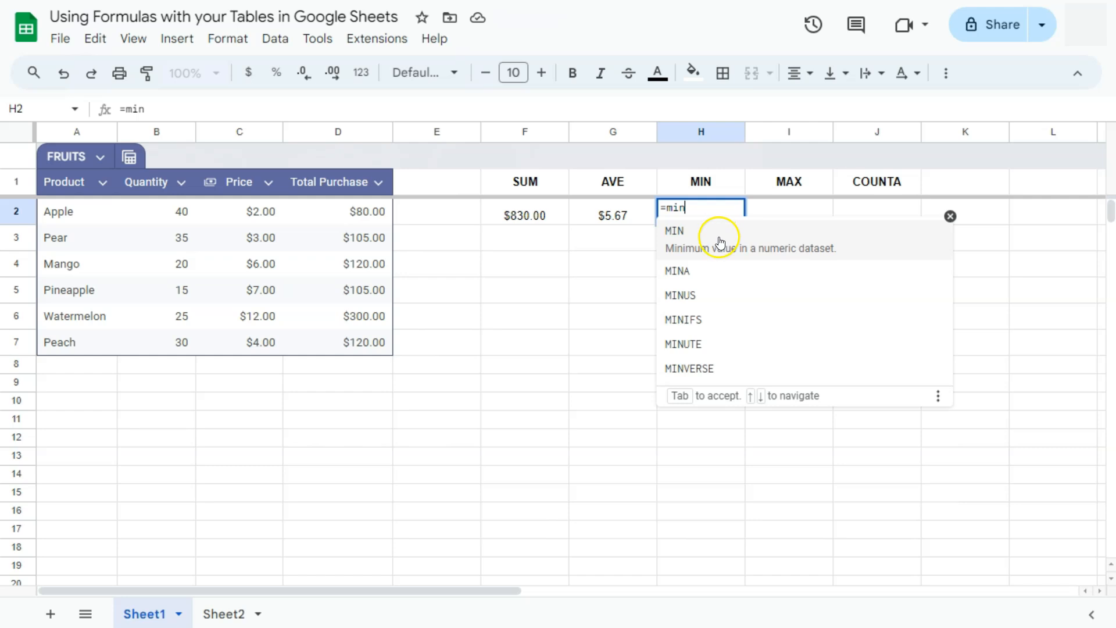
{"action": "left_click", "coordinate": [721, 234]}
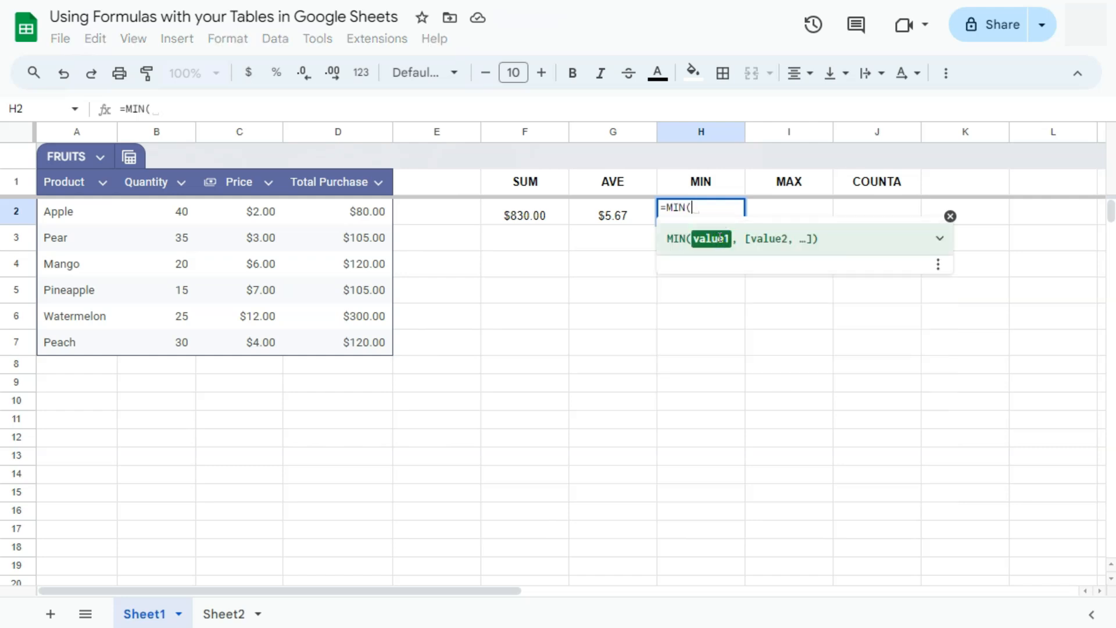
{"action": "type", "text": "FR"}
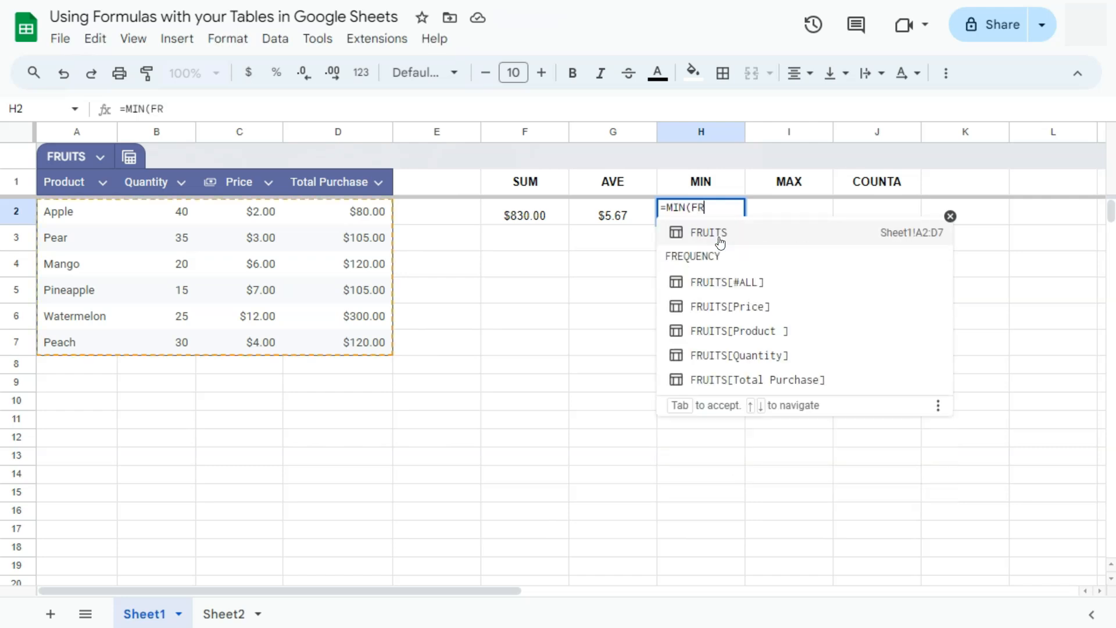
{"action": "left_click", "coordinate": [720, 244]}
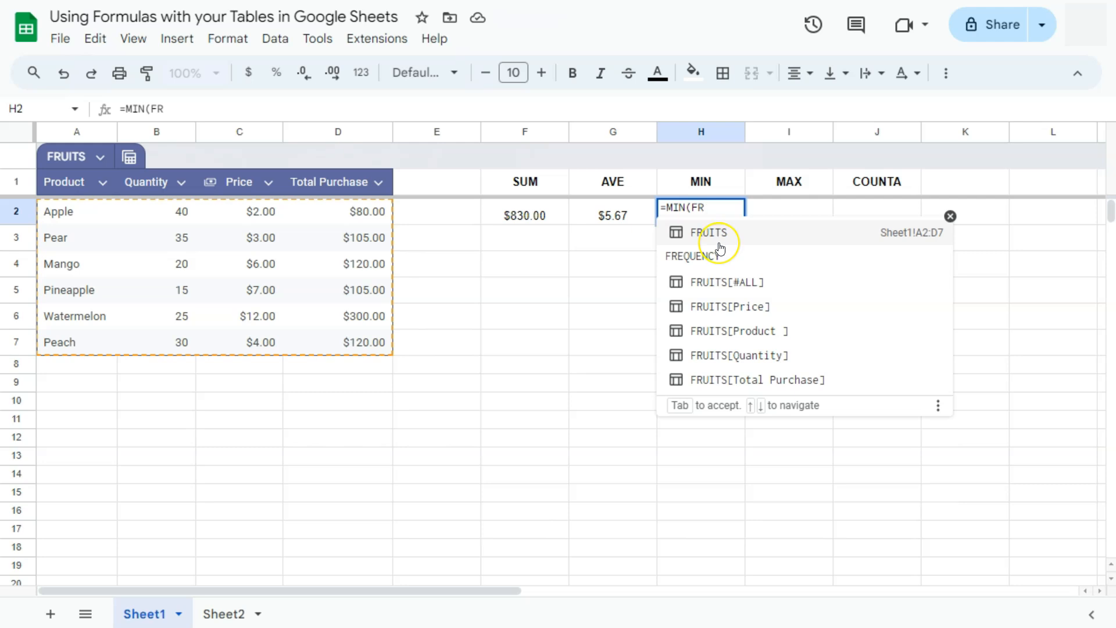
{"action": "left_click", "coordinate": [732, 355]}
{"action": "key", "text": "Return"}
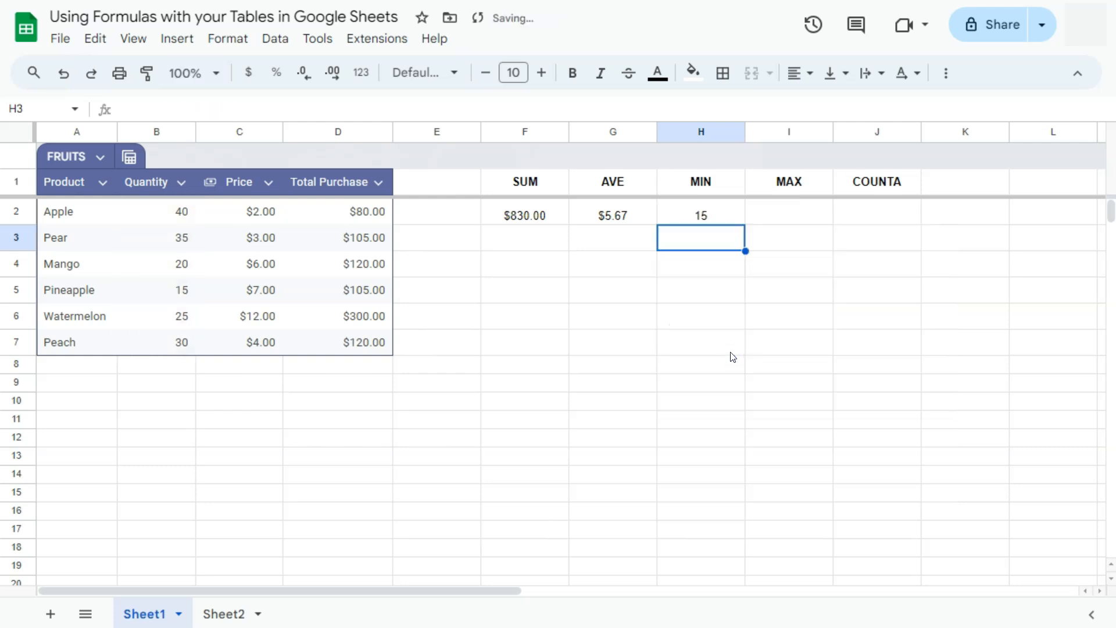
Enter a MAX formula in cell I2 over the Price column of the FRUITS table
{"action": "left_click", "coordinate": [789, 205]}
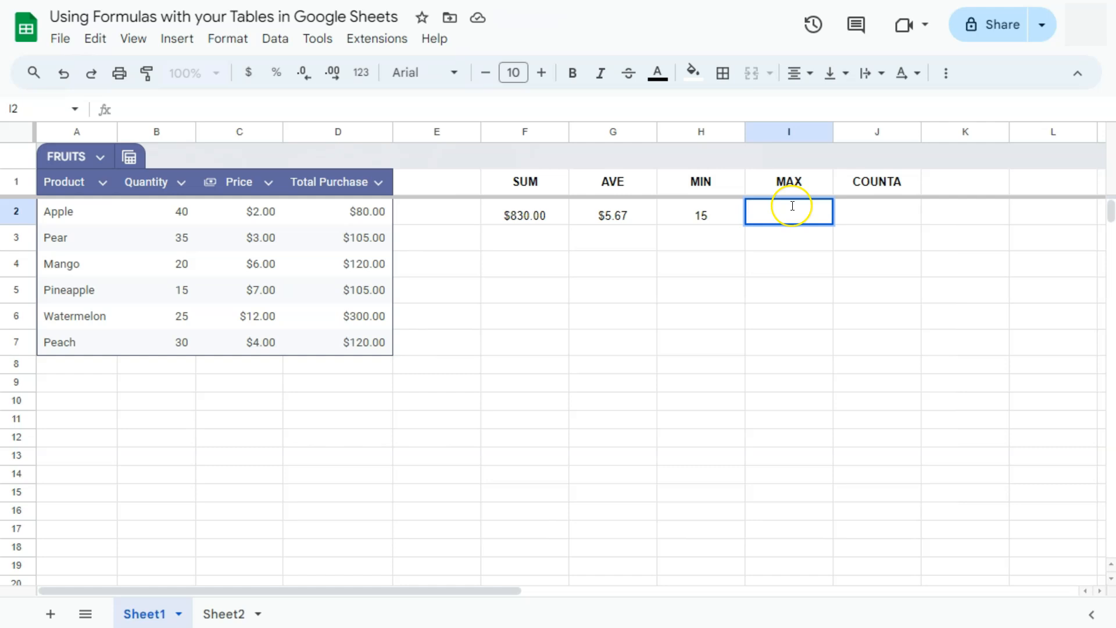
{"action": "type", "text": "=MAX"}
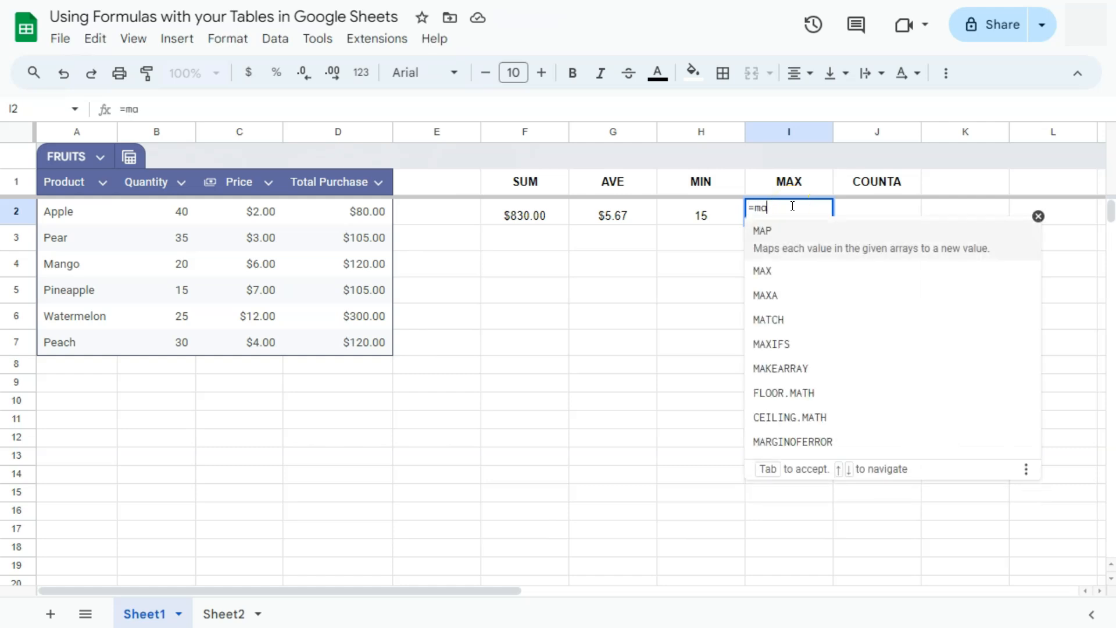
{"action": "left_click", "coordinate": [791, 235]}
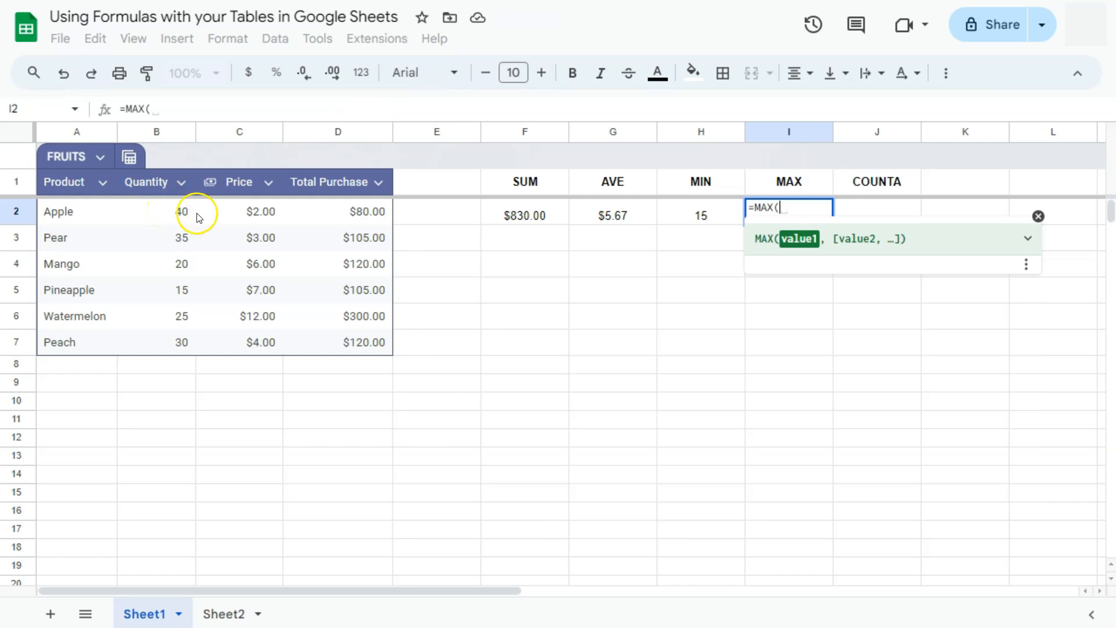
{"action": "left_click_drag", "start_coordinate": [232, 212], "coordinate": [246, 345]}
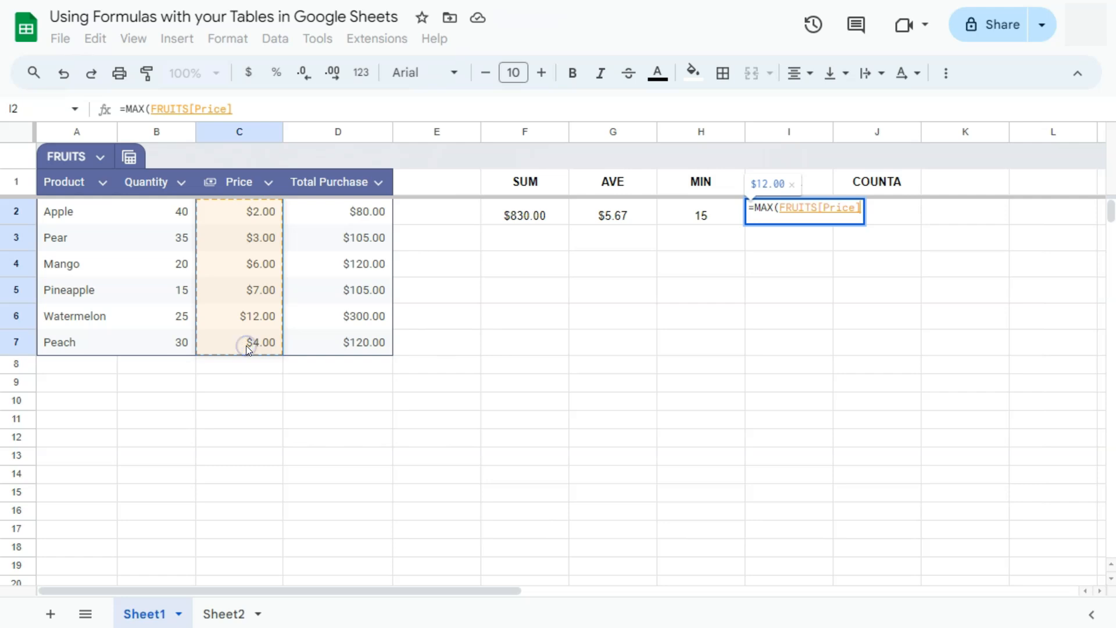
{"action": "key", "text": "Return"}
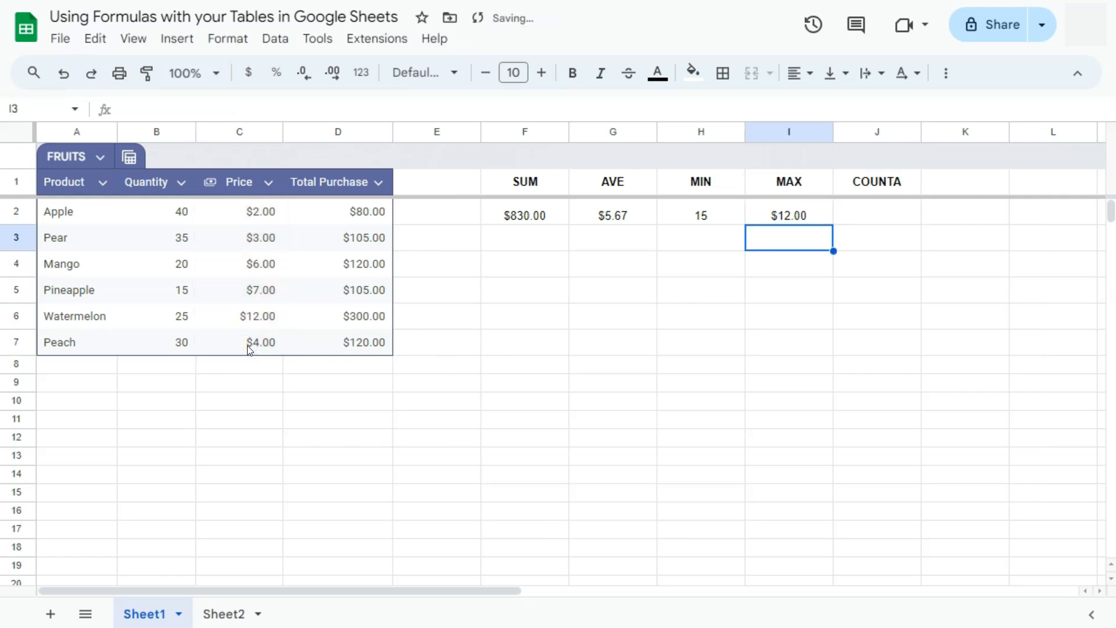
Enter a COUNTA formula in cell J2 that counts the entries in the FRUITS table's Product column
{"action": "left_click", "coordinate": [882, 205]}
{"action": "double_click", "coordinate": [869, 209]}
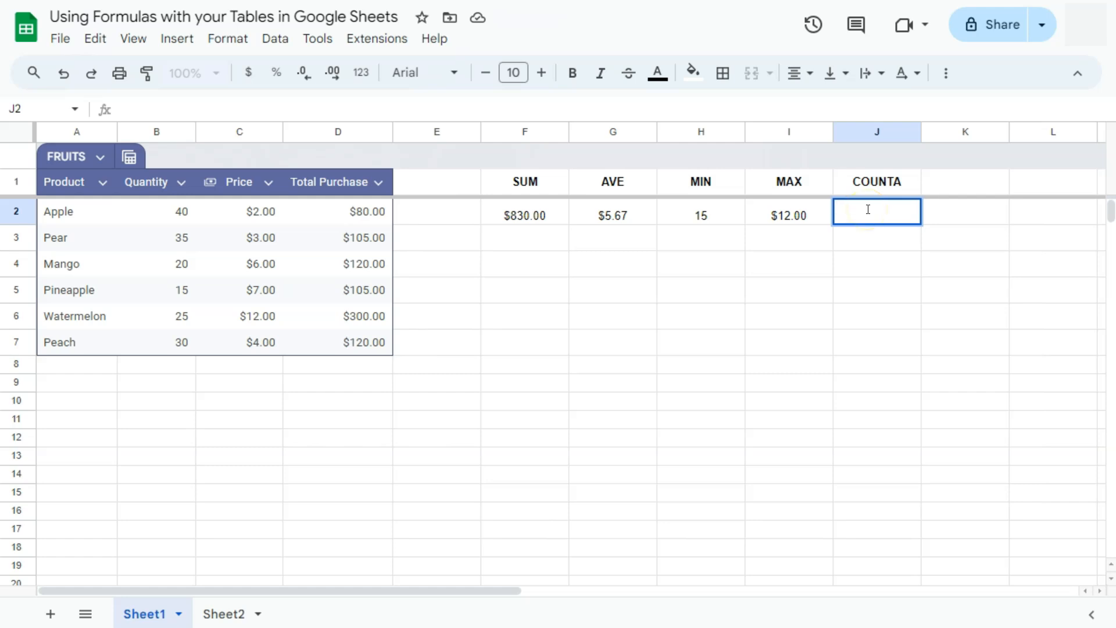
{"action": "type", "text": "=co"}
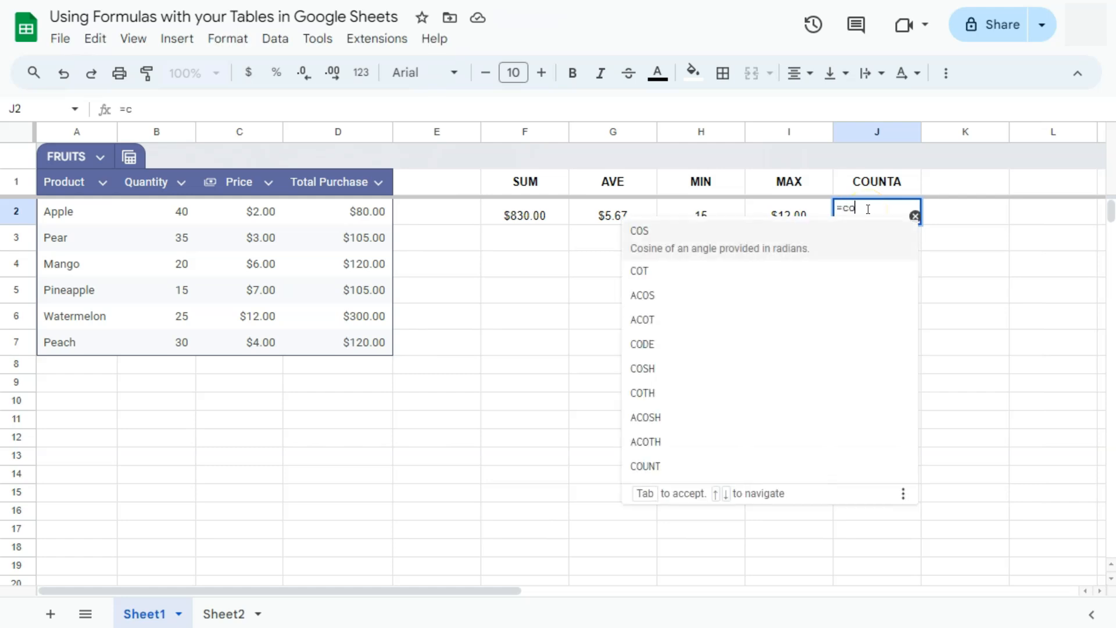
{"action": "type", "text": "un"}
{"action": "left_click", "coordinate": [663, 259]}
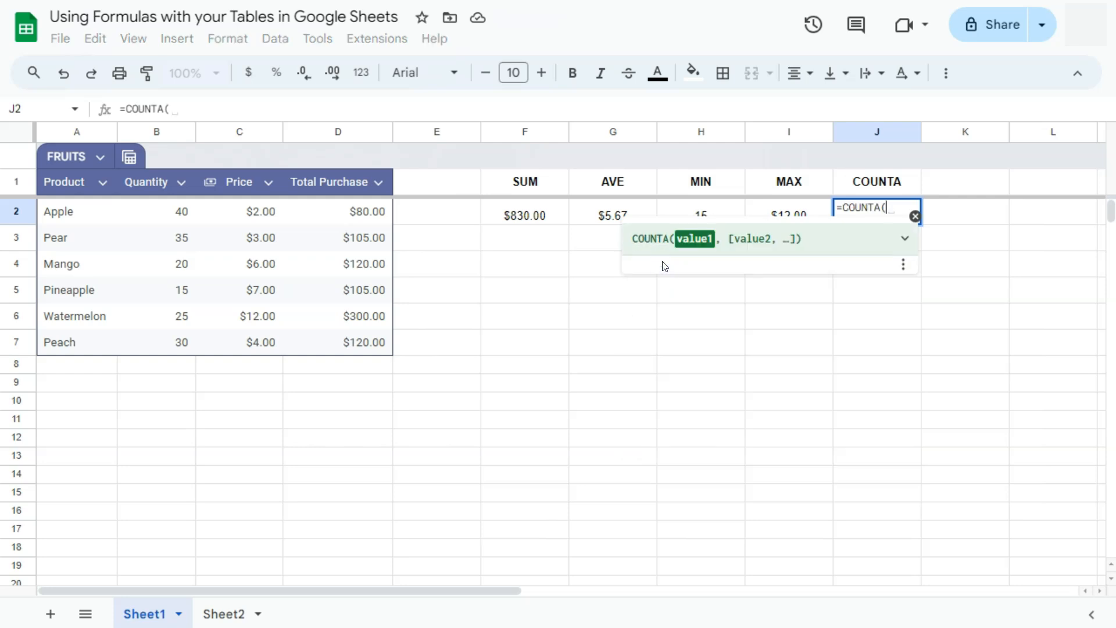
{"action": "type", "text": "Fr"}
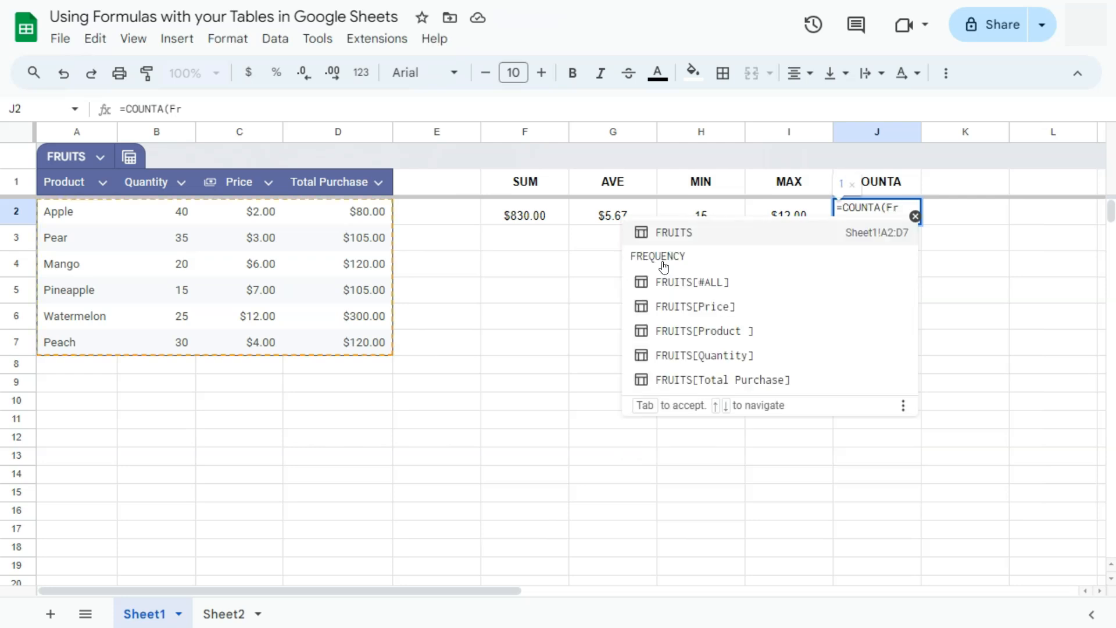
{"action": "left_click", "coordinate": [668, 320]}
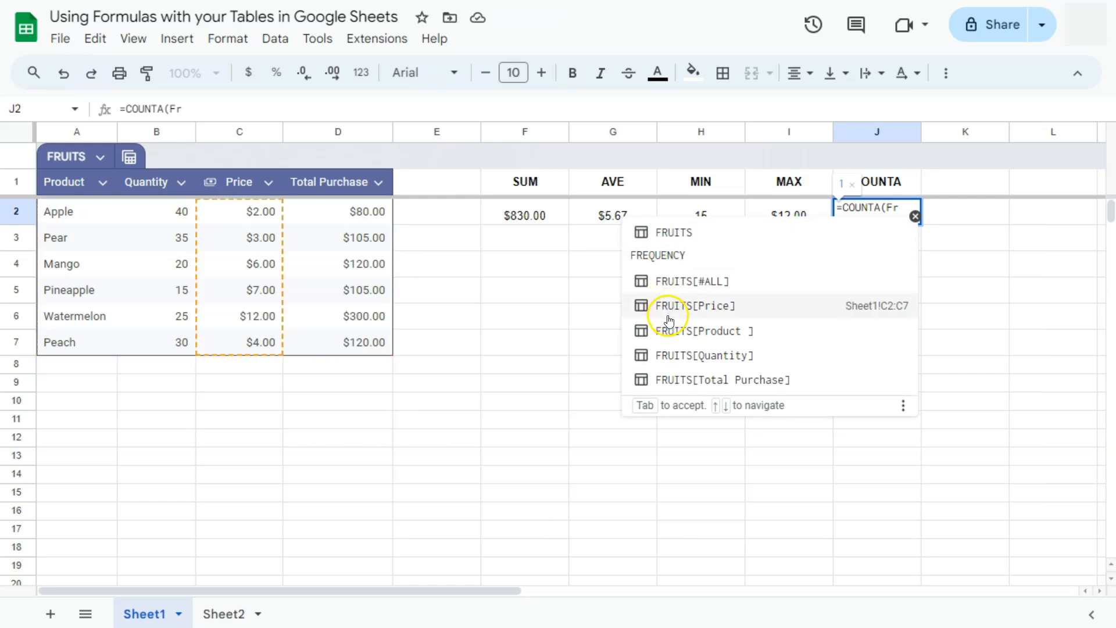
{"action": "left_click", "coordinate": [668, 329]}
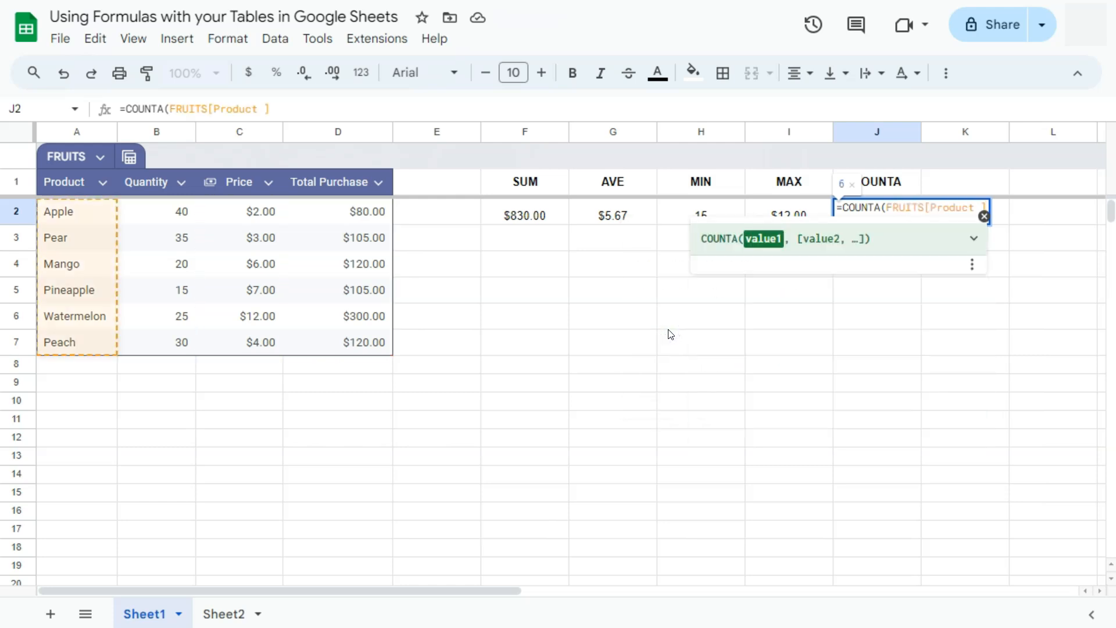
{"action": "key", "text": "Return"}
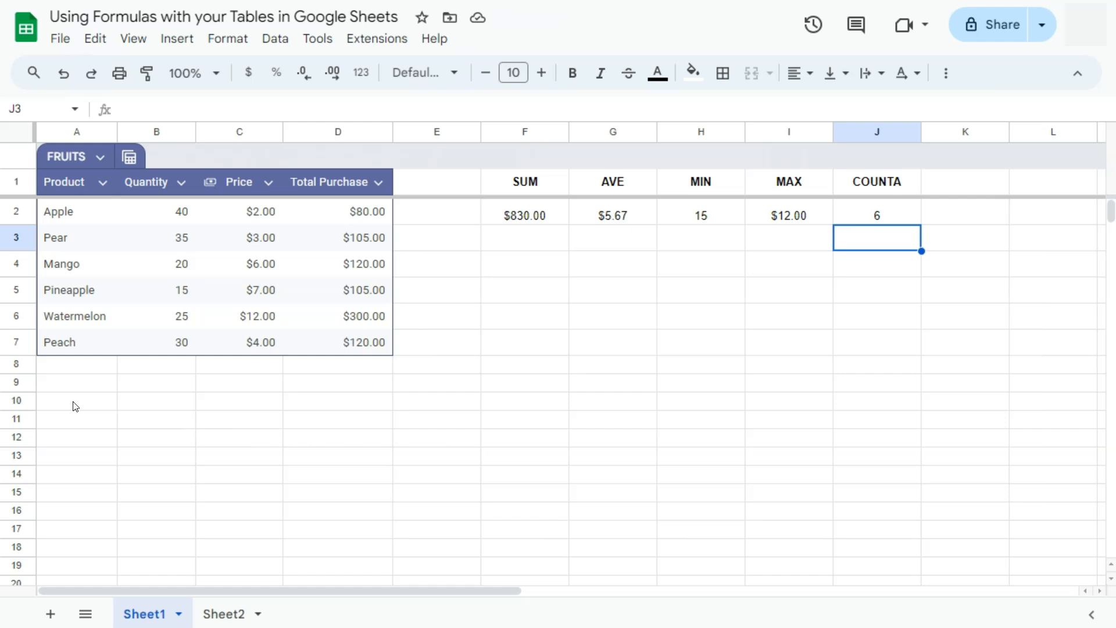
Enter the headers Product and Quantity in A13:B13, with Broccoli and Beans listed under Product
{"action": "left_click", "coordinate": [9, 458]}
{"action": "type", "text": "Product"}
{"action": "key", "text": "Tab"}
{"action": "type", "text": "Quantity"}
{"action": "key", "text": "Return"}
{"action": "type", "text": "Broccoli"}
{"action": "key", "text": "Return"}
{"action": "type", "text": "Beans"}
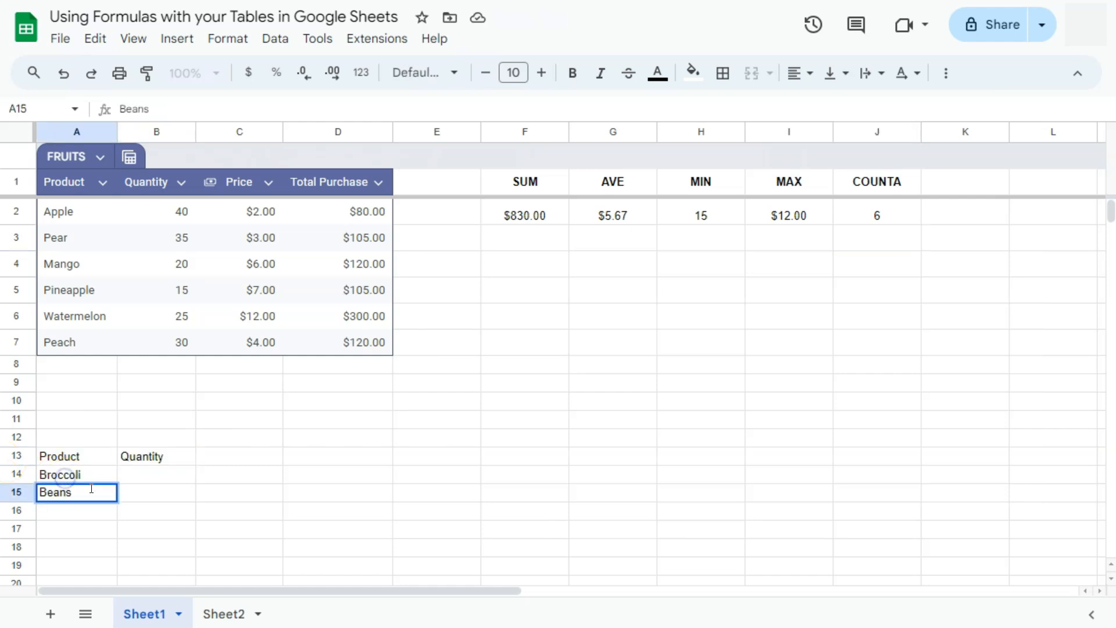
Fill in the quantities 10 for Broccoli and 40 for Beans in B14:B15
{"action": "left_click", "coordinate": [155, 468]}
{"action": "type", "text": "10"}
{"action": "key", "text": "Return"}
{"action": "type", "text": "40"}
{"action": "left_click", "coordinate": [436, 510]}
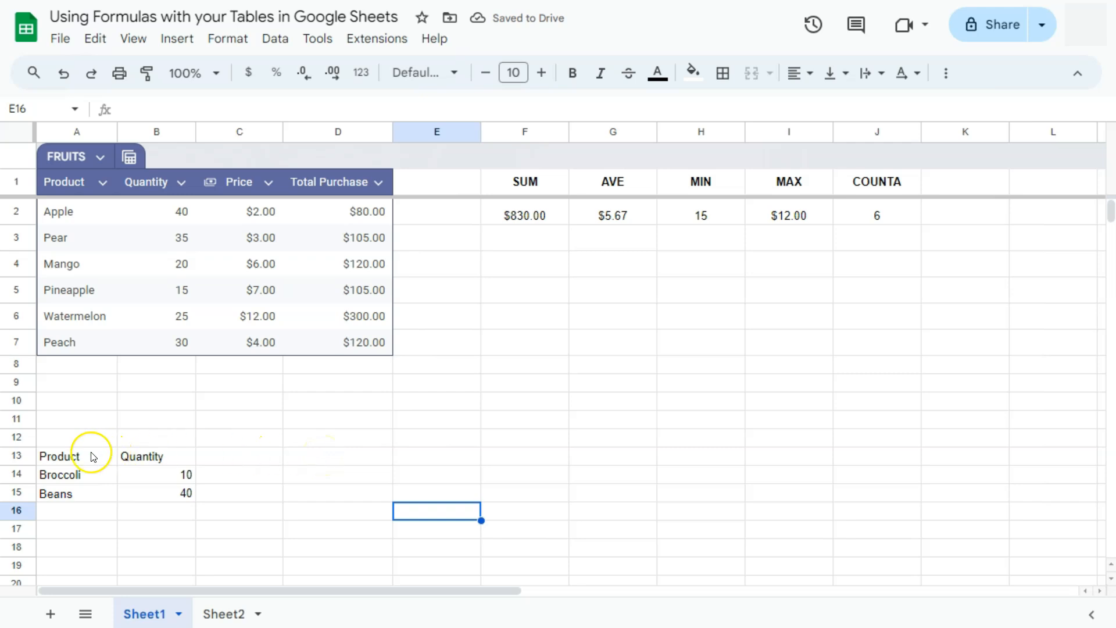
Convert the range A13:B15 into a table named VEGGIES
{"action": "left_click_drag", "start_coordinate": [89, 456], "coordinate": [145, 488]}
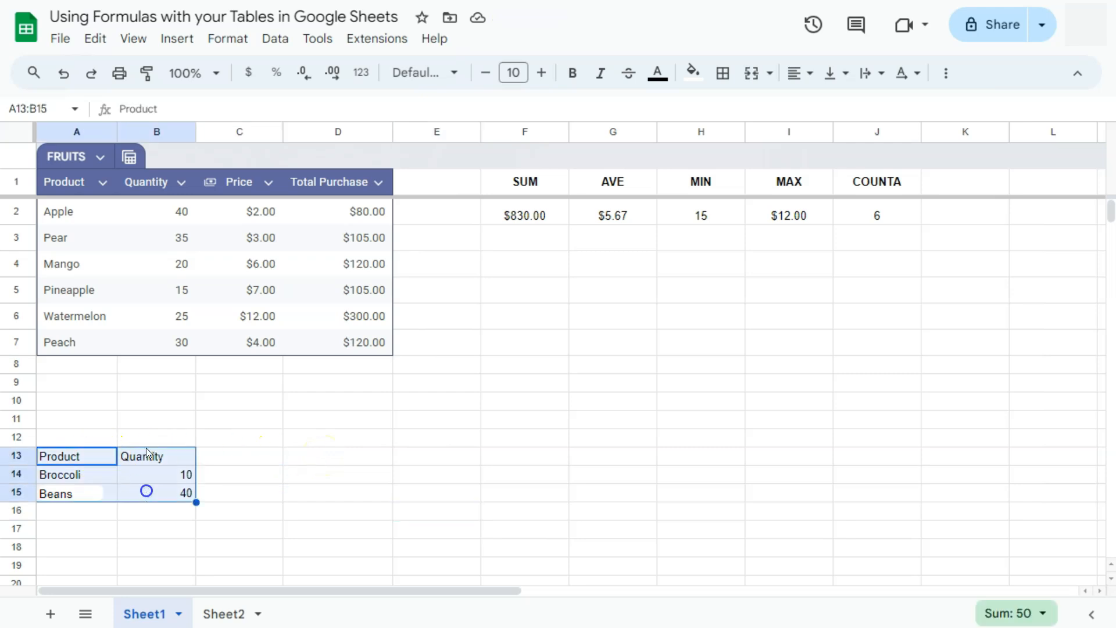
{"action": "left_click", "coordinate": [227, 38]}
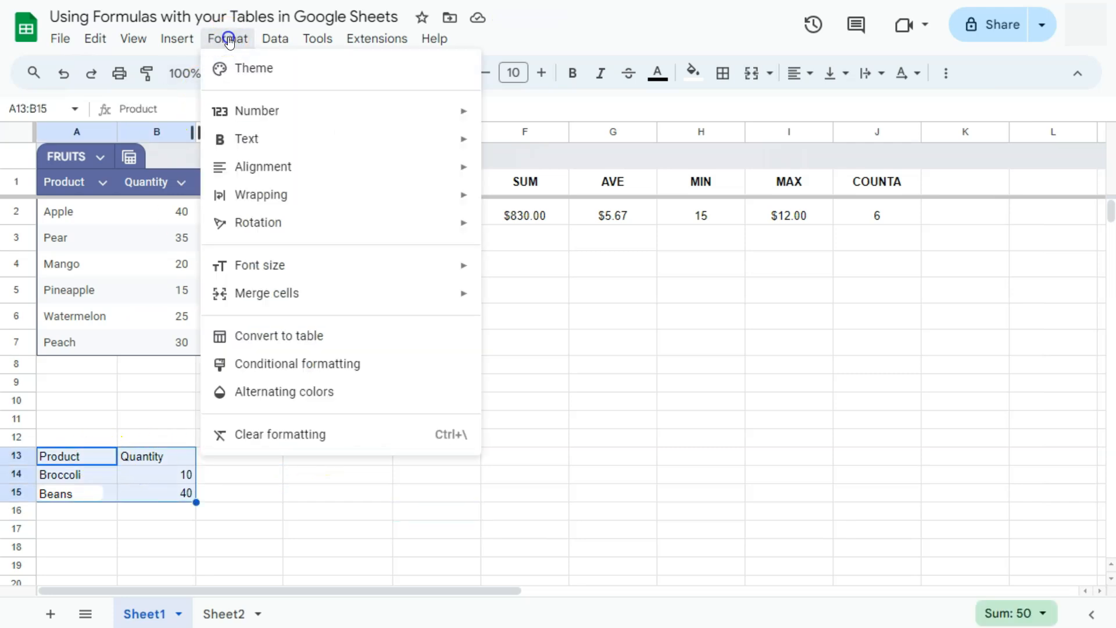
{"action": "left_click", "coordinate": [279, 335]}
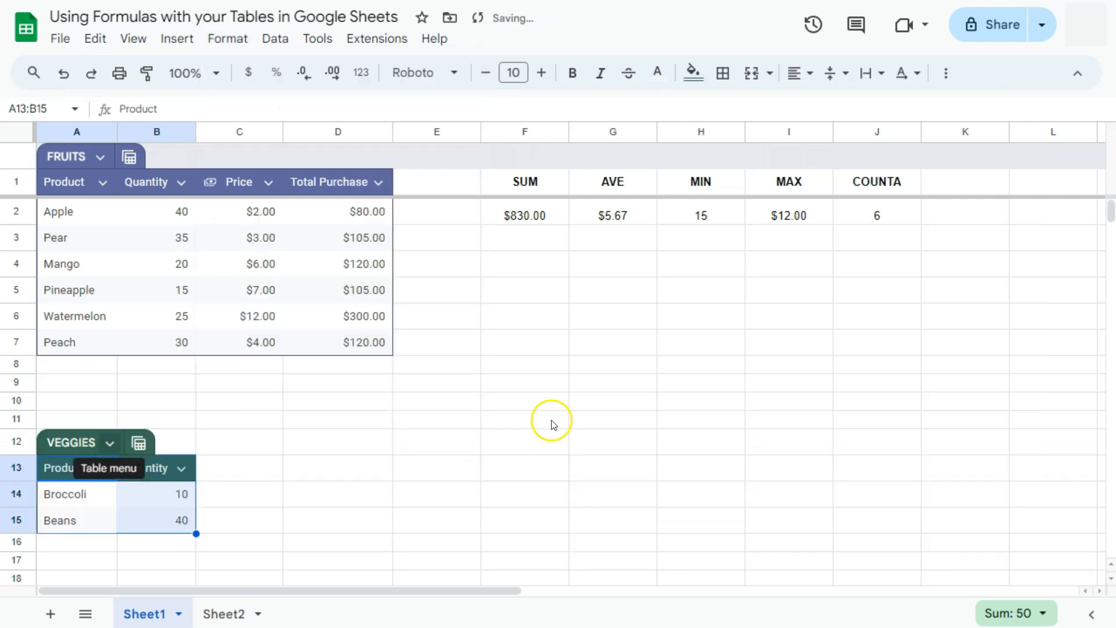
Enter a SUM formula in cell F3 using the table reference VEGGIES[Quantity]
{"action": "left_click", "coordinate": [536, 237]}
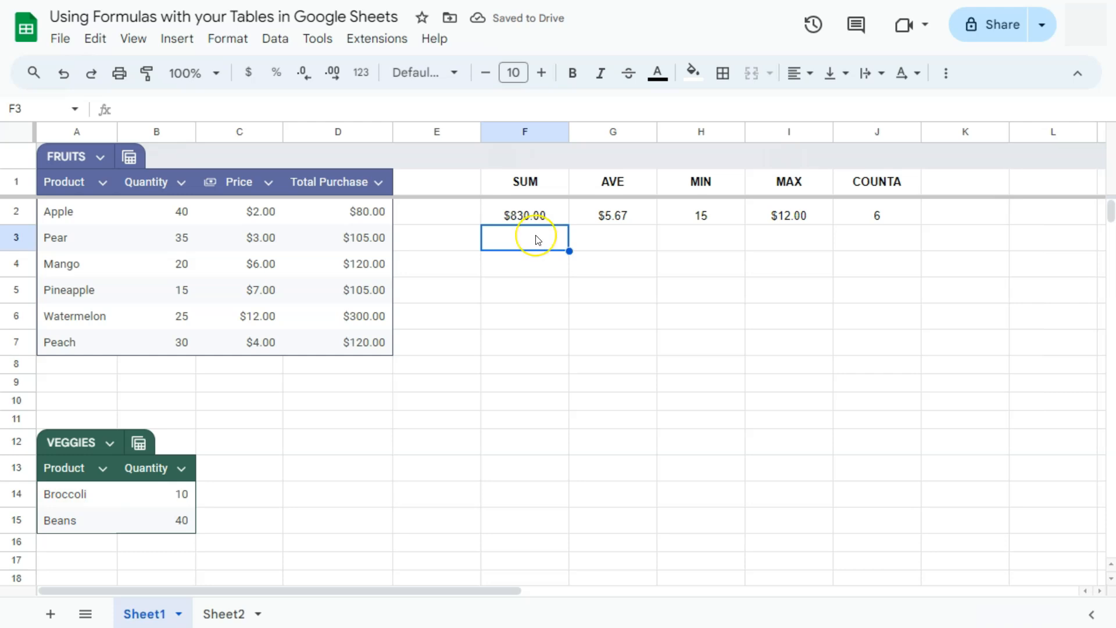
{"action": "type", "text": "=sum"}
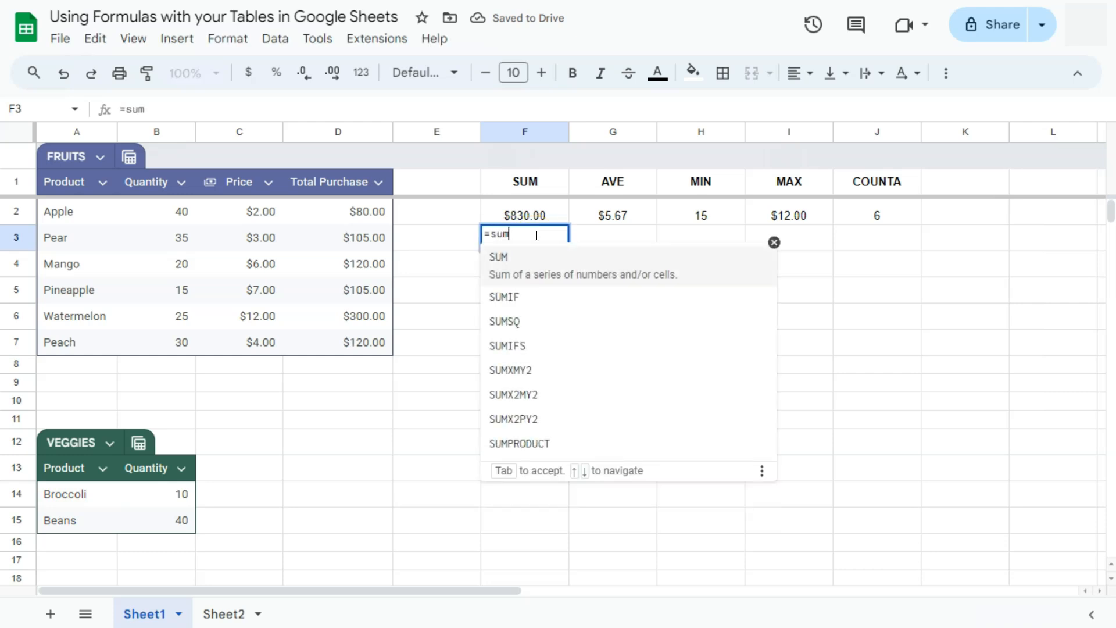
{"action": "key", "text": "Tab"}
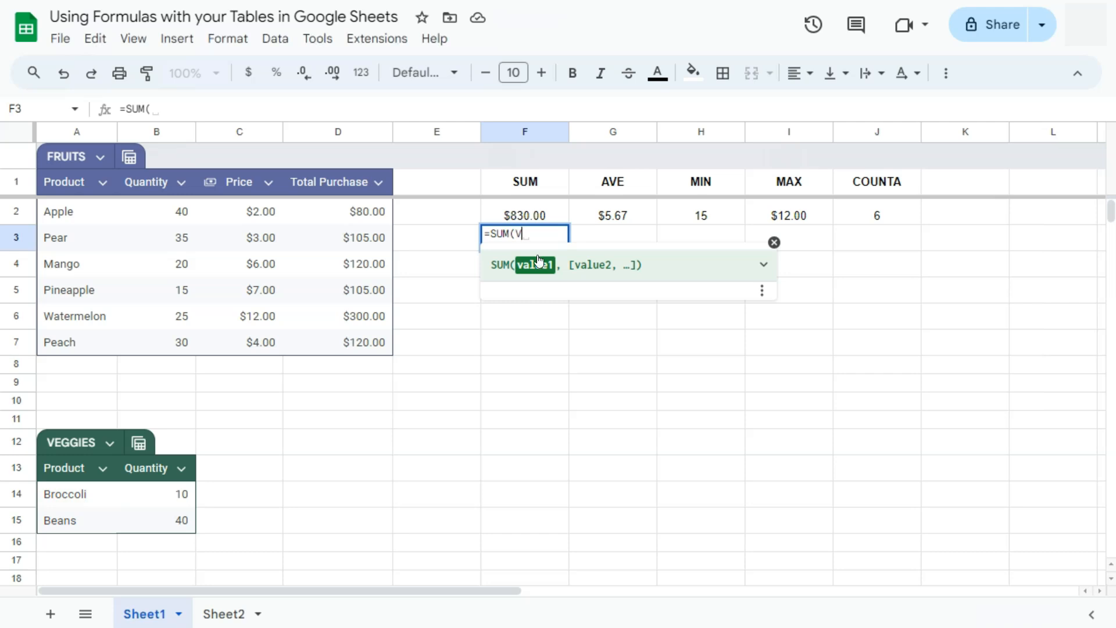
{"action": "type", "text": "V"}
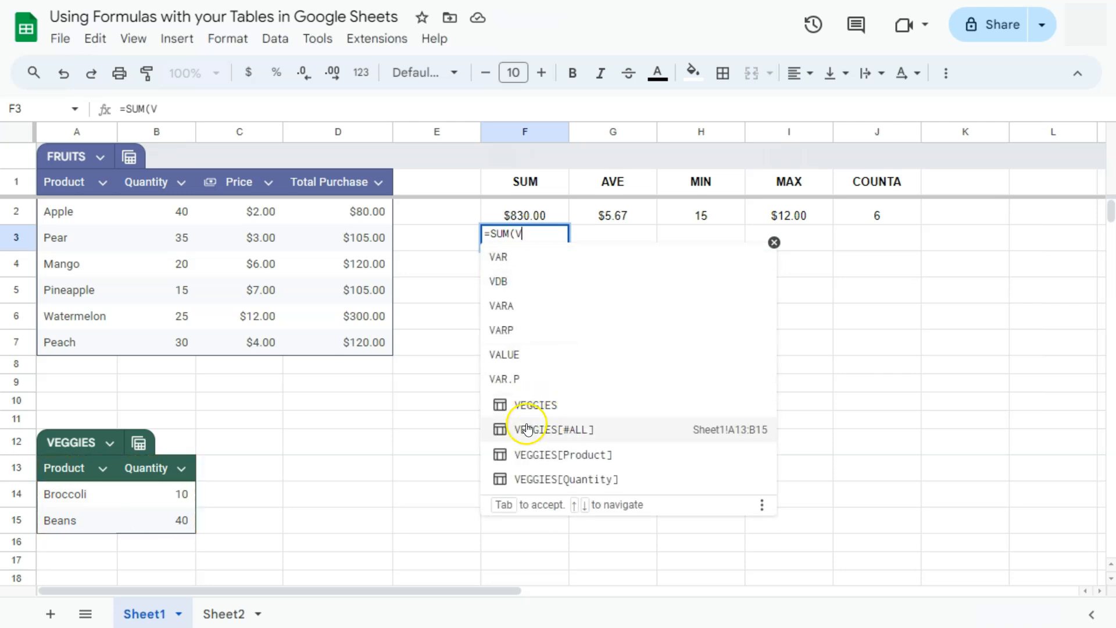
{"action": "left_click", "coordinate": [552, 479]}
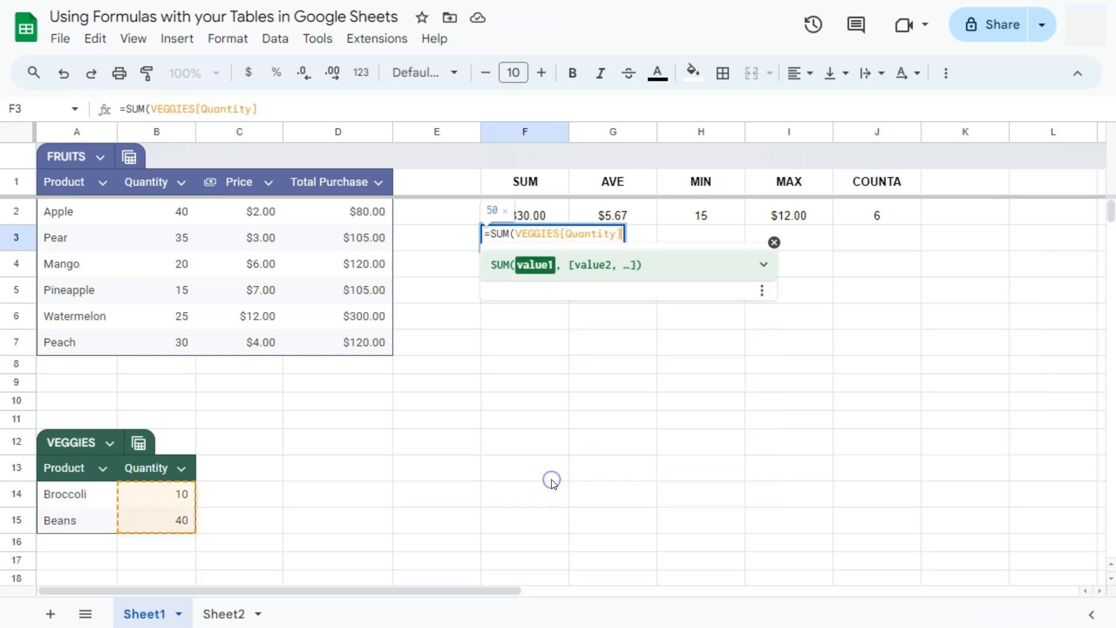
{"action": "key", "text": "Return"}
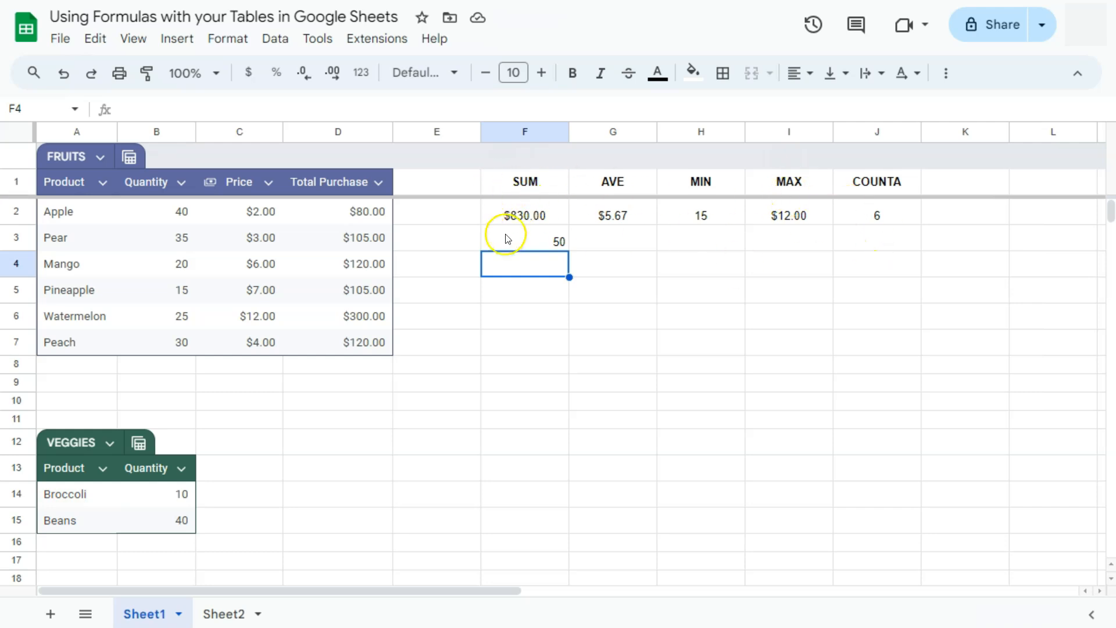
Enter a SUM formula in cell A2 of Sheet2 using the table reference FRUITS[Price]
{"action": "left_click", "coordinate": [224, 614]}
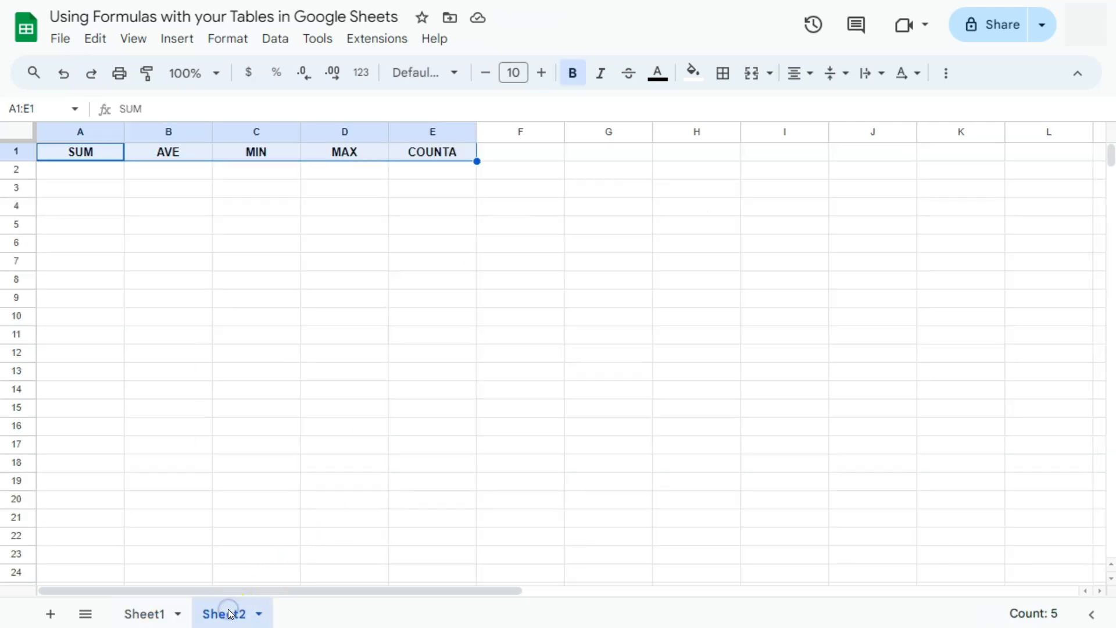
{"action": "left_click", "coordinate": [73, 169]}
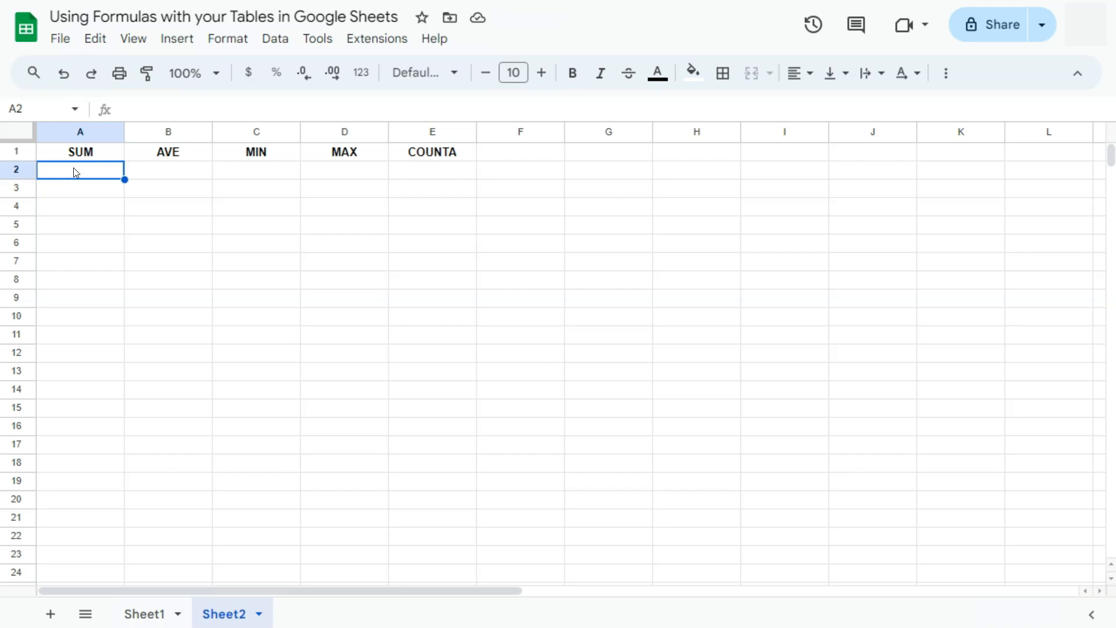
{"action": "type", "text": "=sum"}
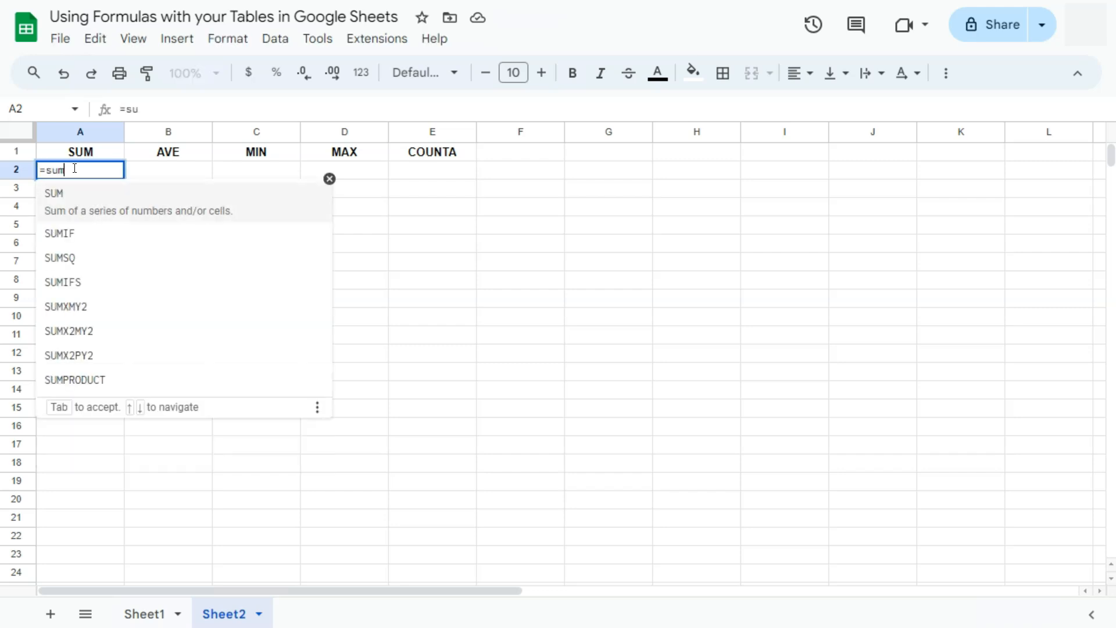
{"action": "type", "text": "("}
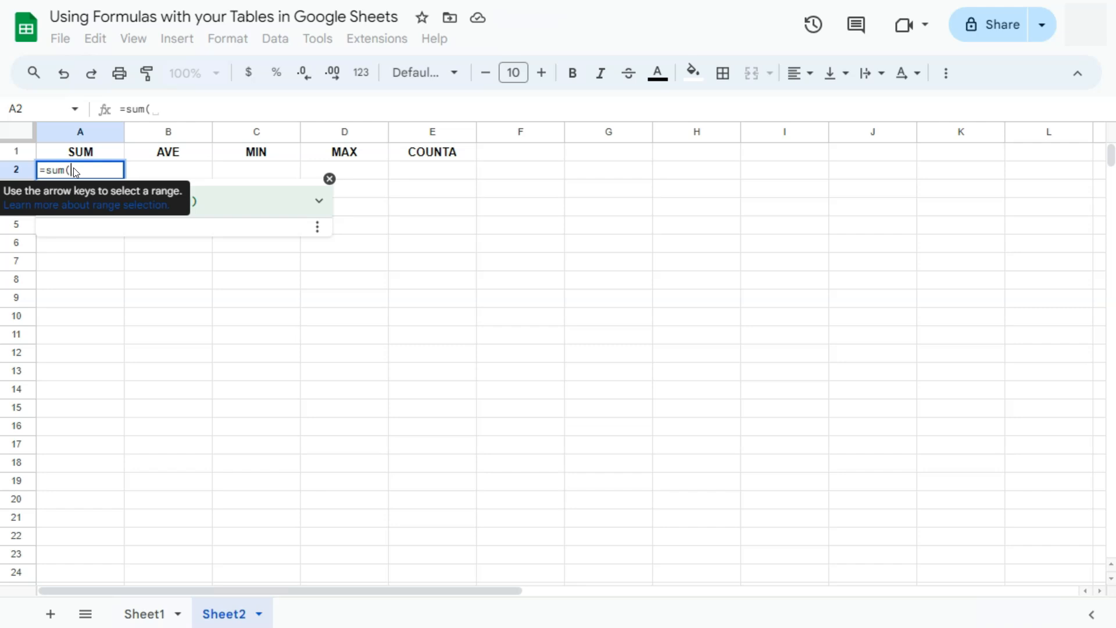
{"action": "type", "text": "FRUI"}
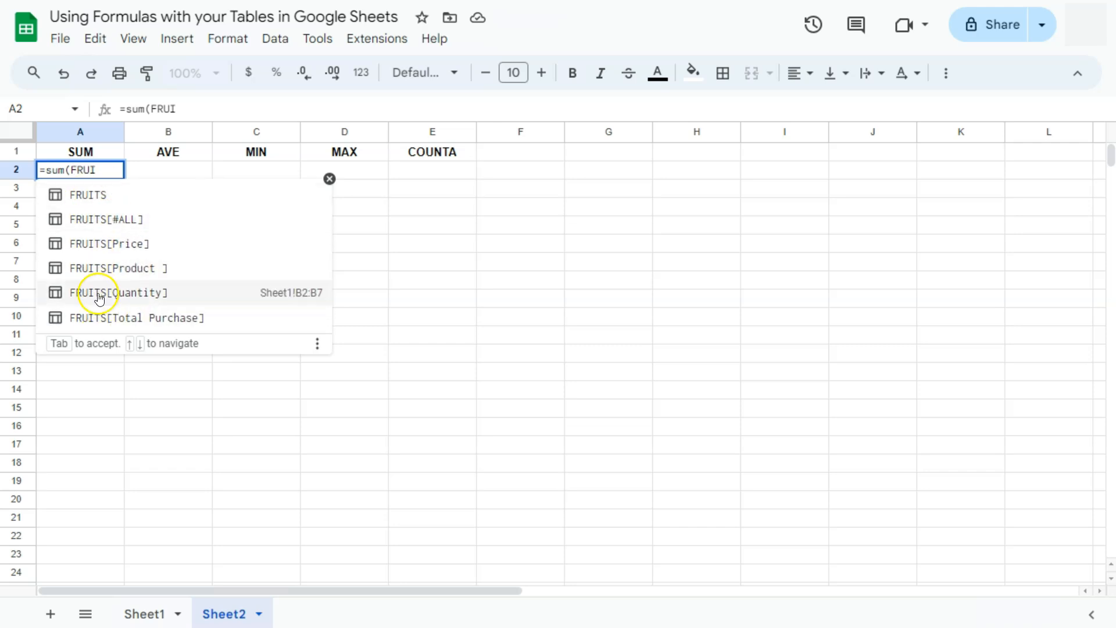
{"action": "left_click", "coordinate": [105, 249]}
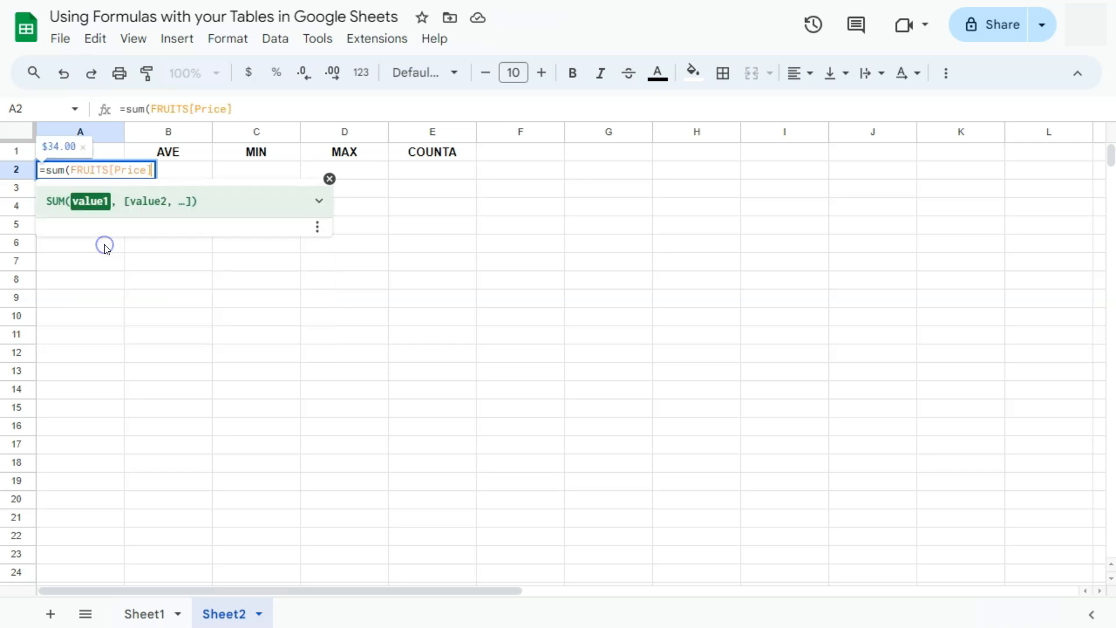
{"action": "key", "text": "Return"}
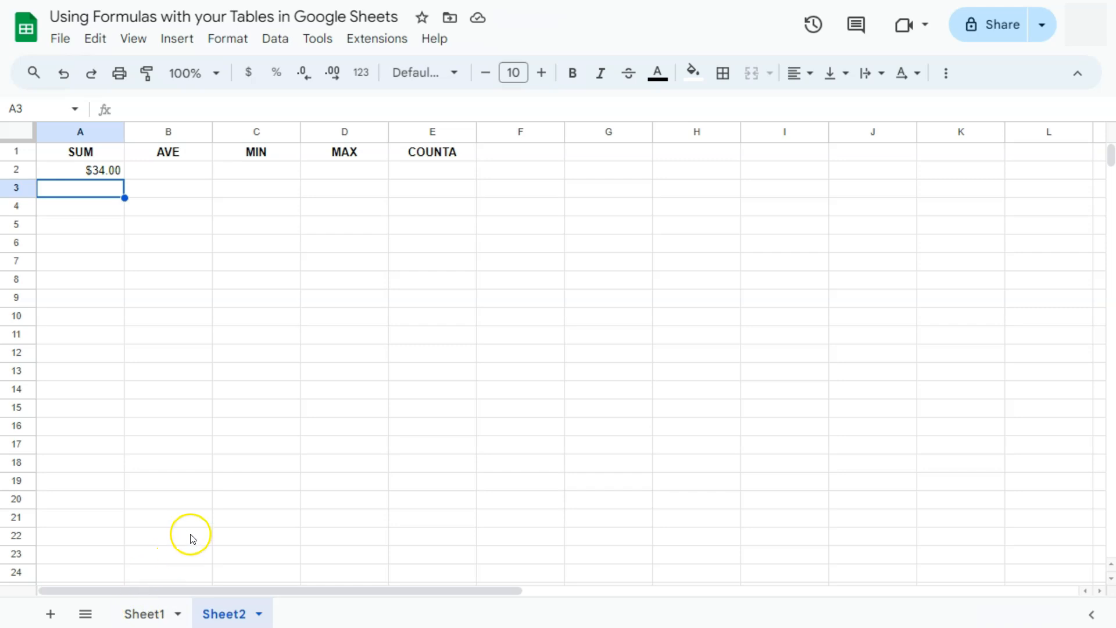
Enter an AVERAGE formula in cell B2 of Sheet2 using the table reference VEGGIES[Quantity], and return to Sheet1
{"action": "left_click", "coordinate": [148, 613]}
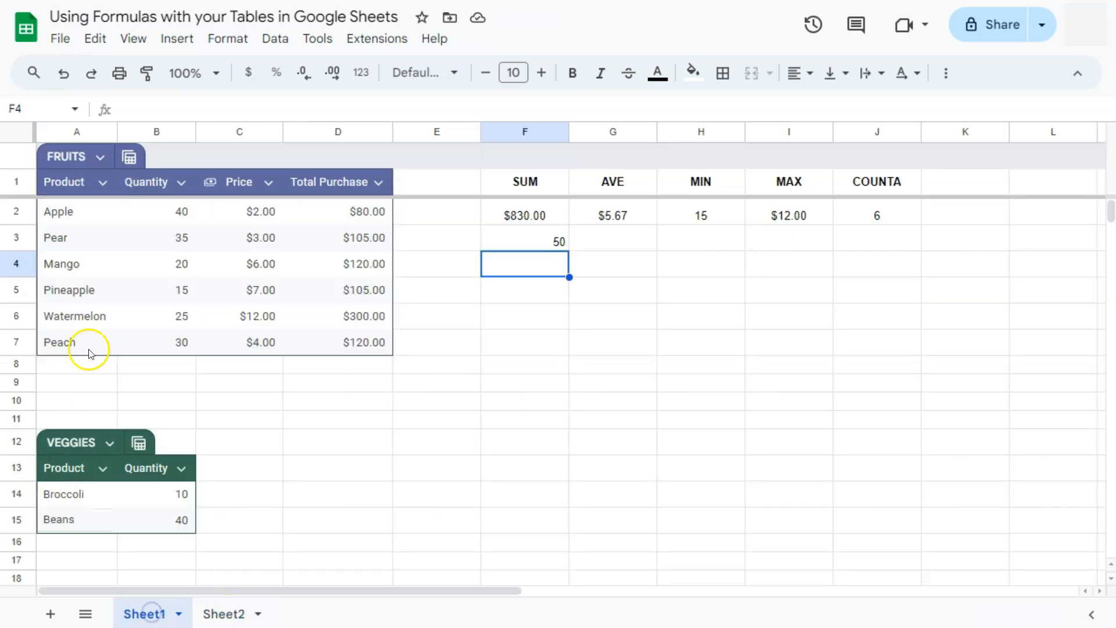
{"action": "left_click", "coordinate": [219, 615]}
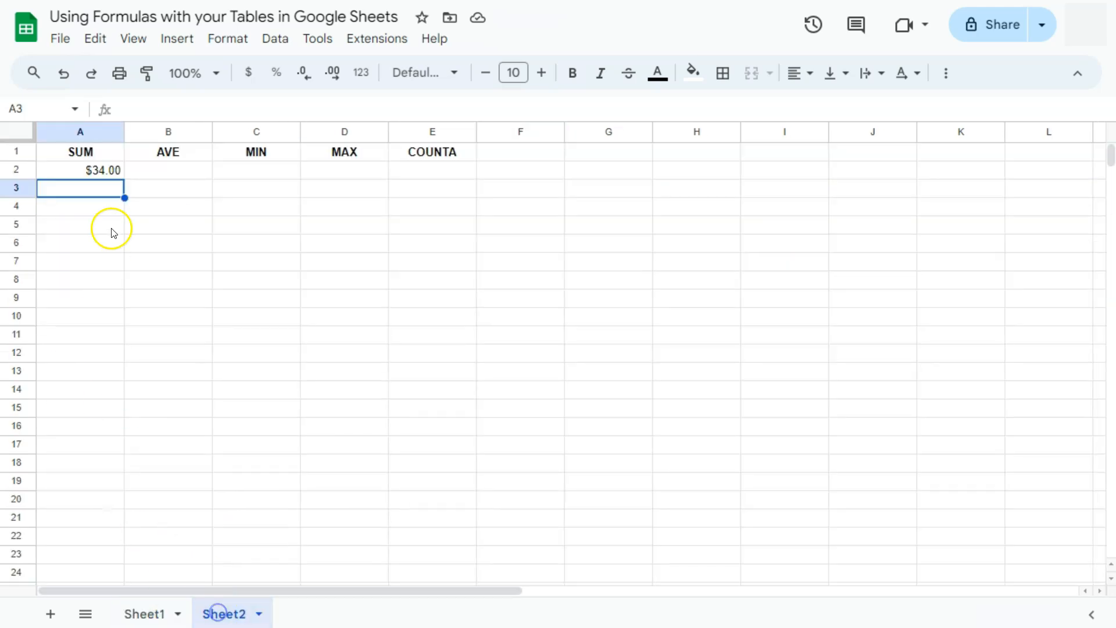
{"action": "left_click", "coordinate": [170, 176]}
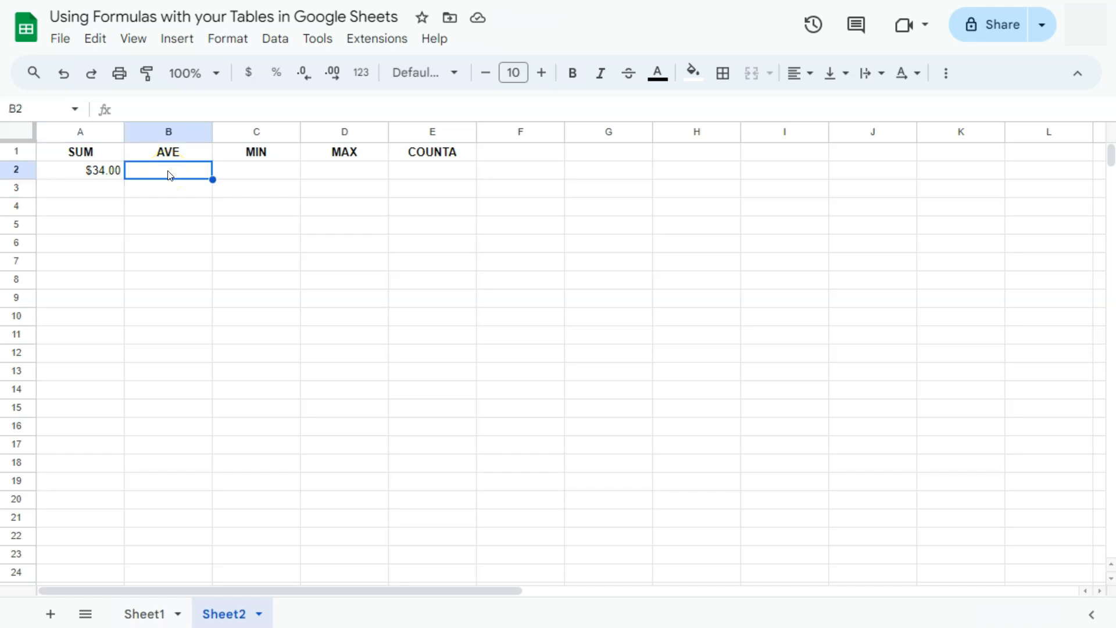
{"action": "type", "text": "="}
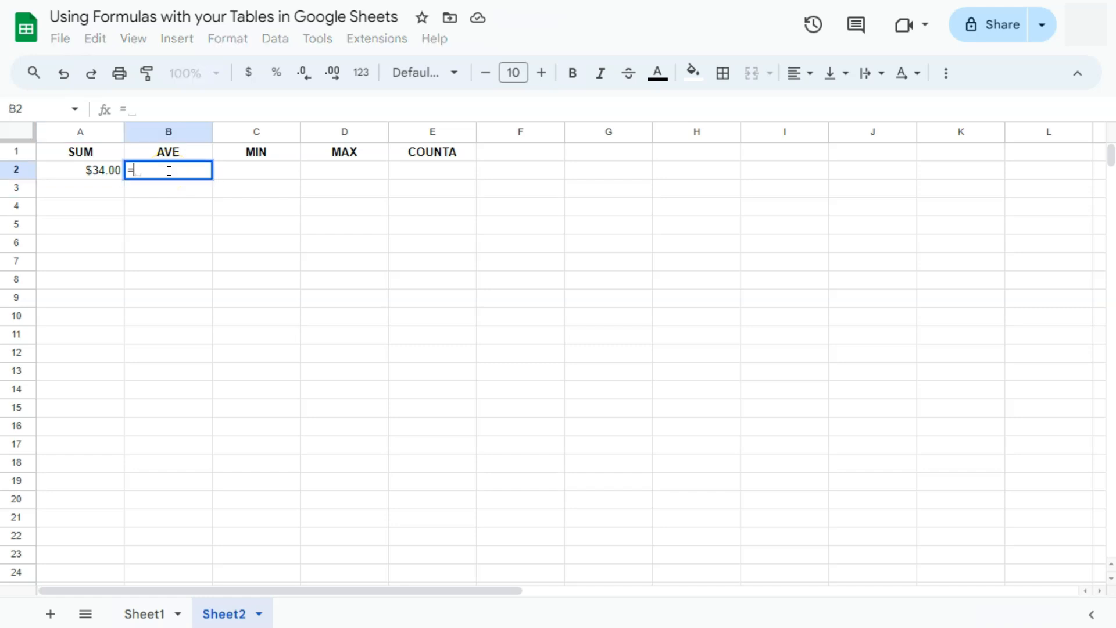
{"action": "type", "text": "AVE"}
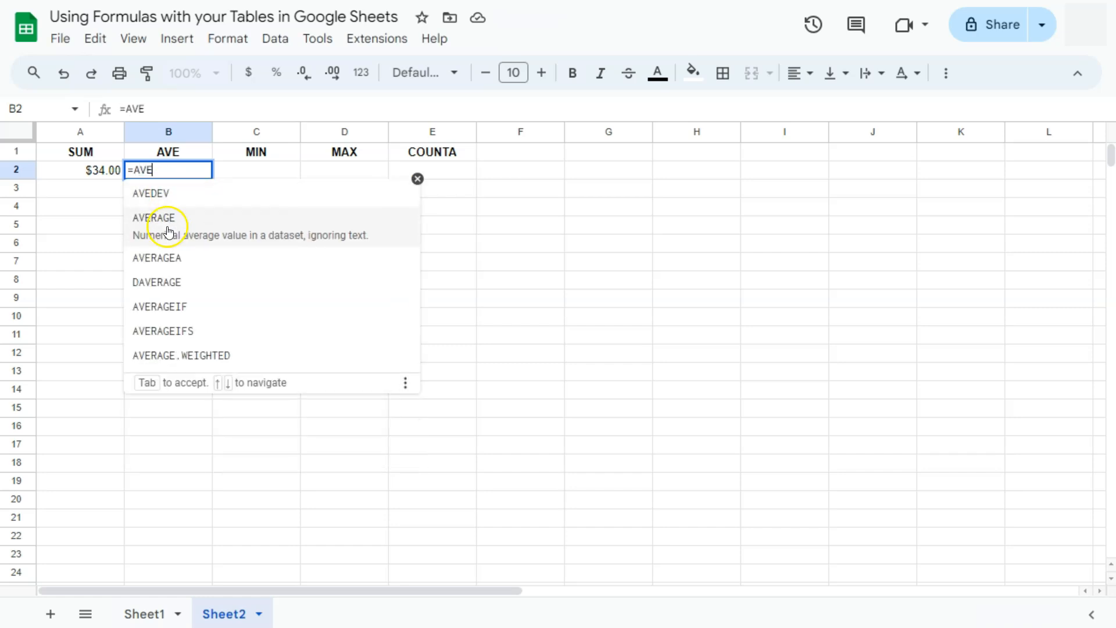
{"action": "left_click", "coordinate": [167, 228]}
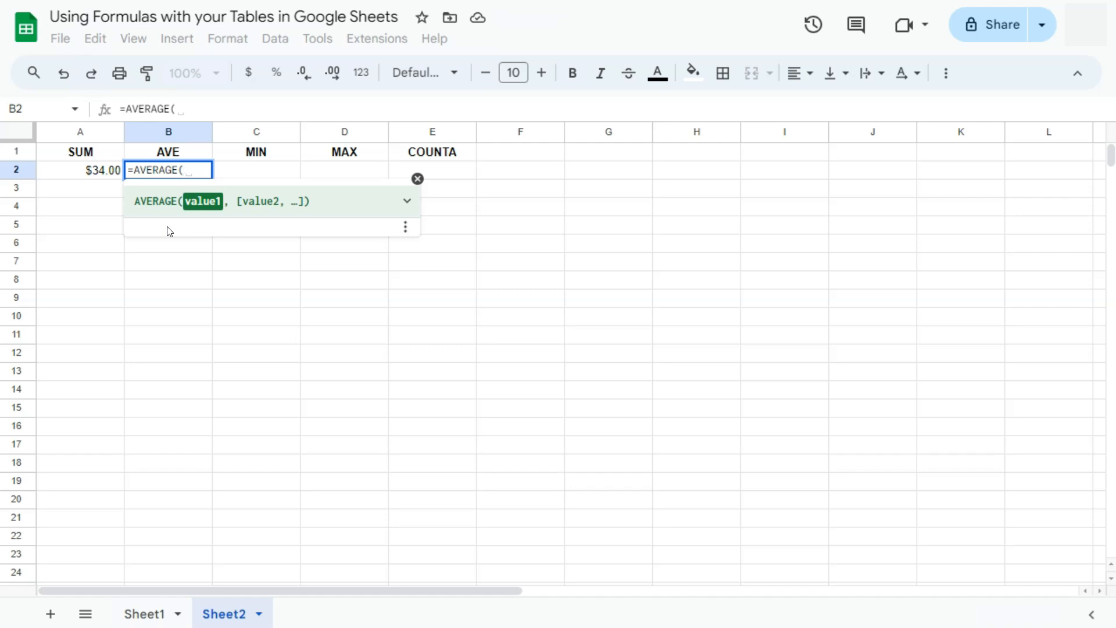
{"action": "type", "text": "VE"}
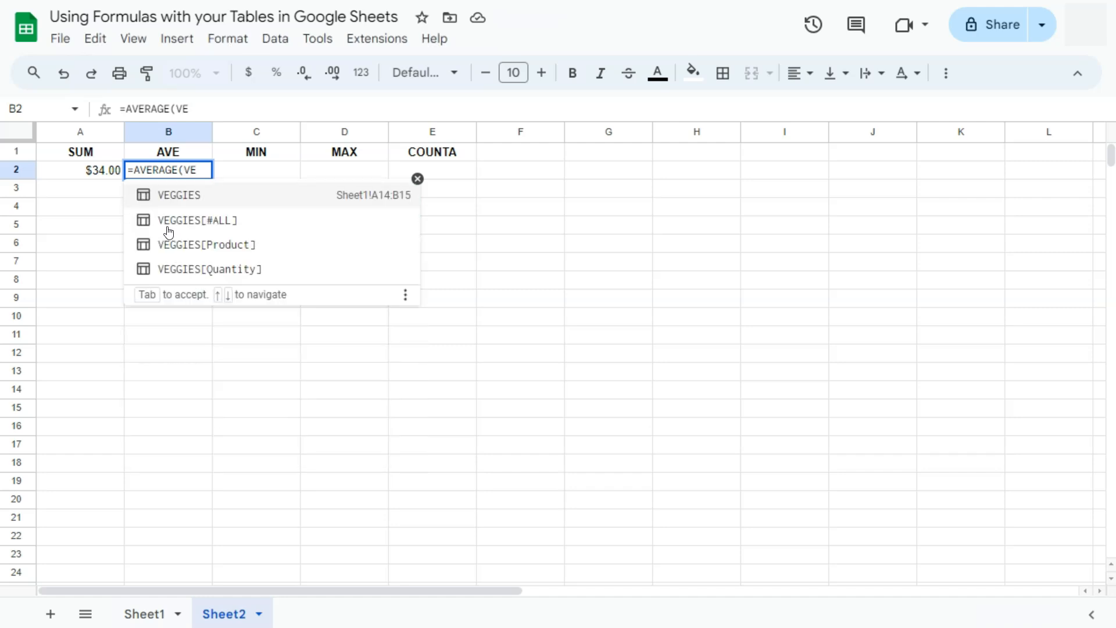
{"action": "left_click", "coordinate": [176, 267]}
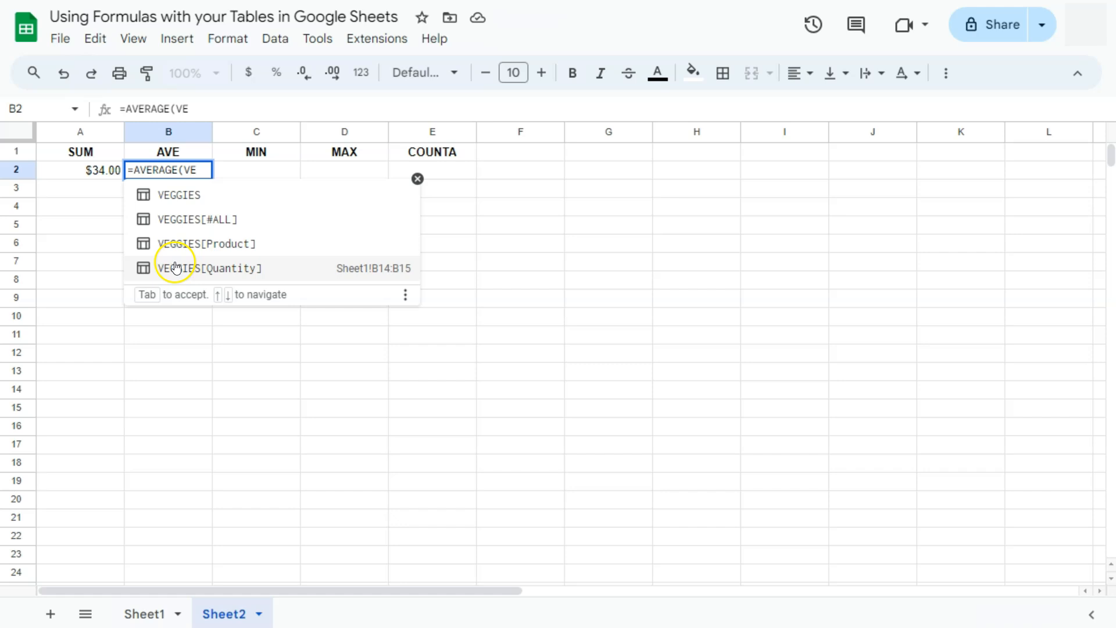
{"action": "key", "text": "Return"}
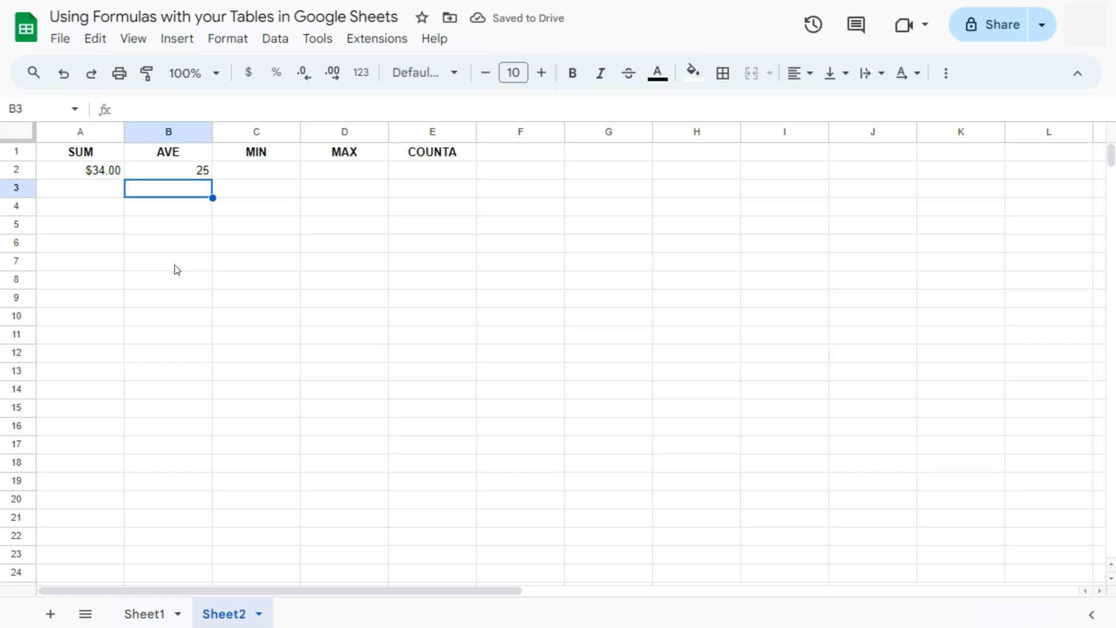
{"action": "left_click", "coordinate": [145, 611]}
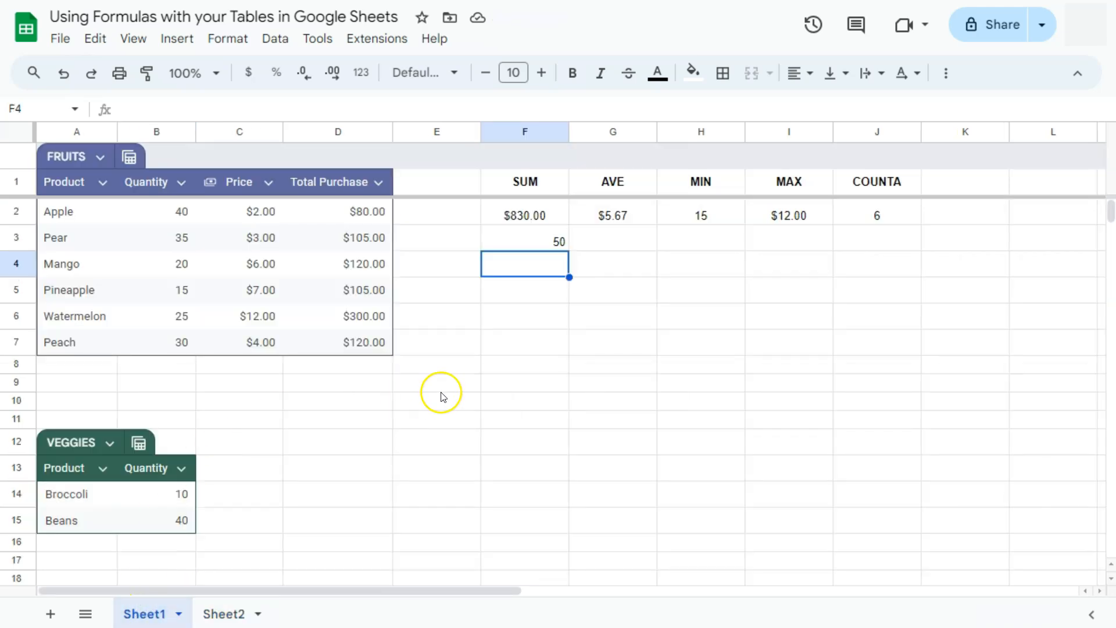